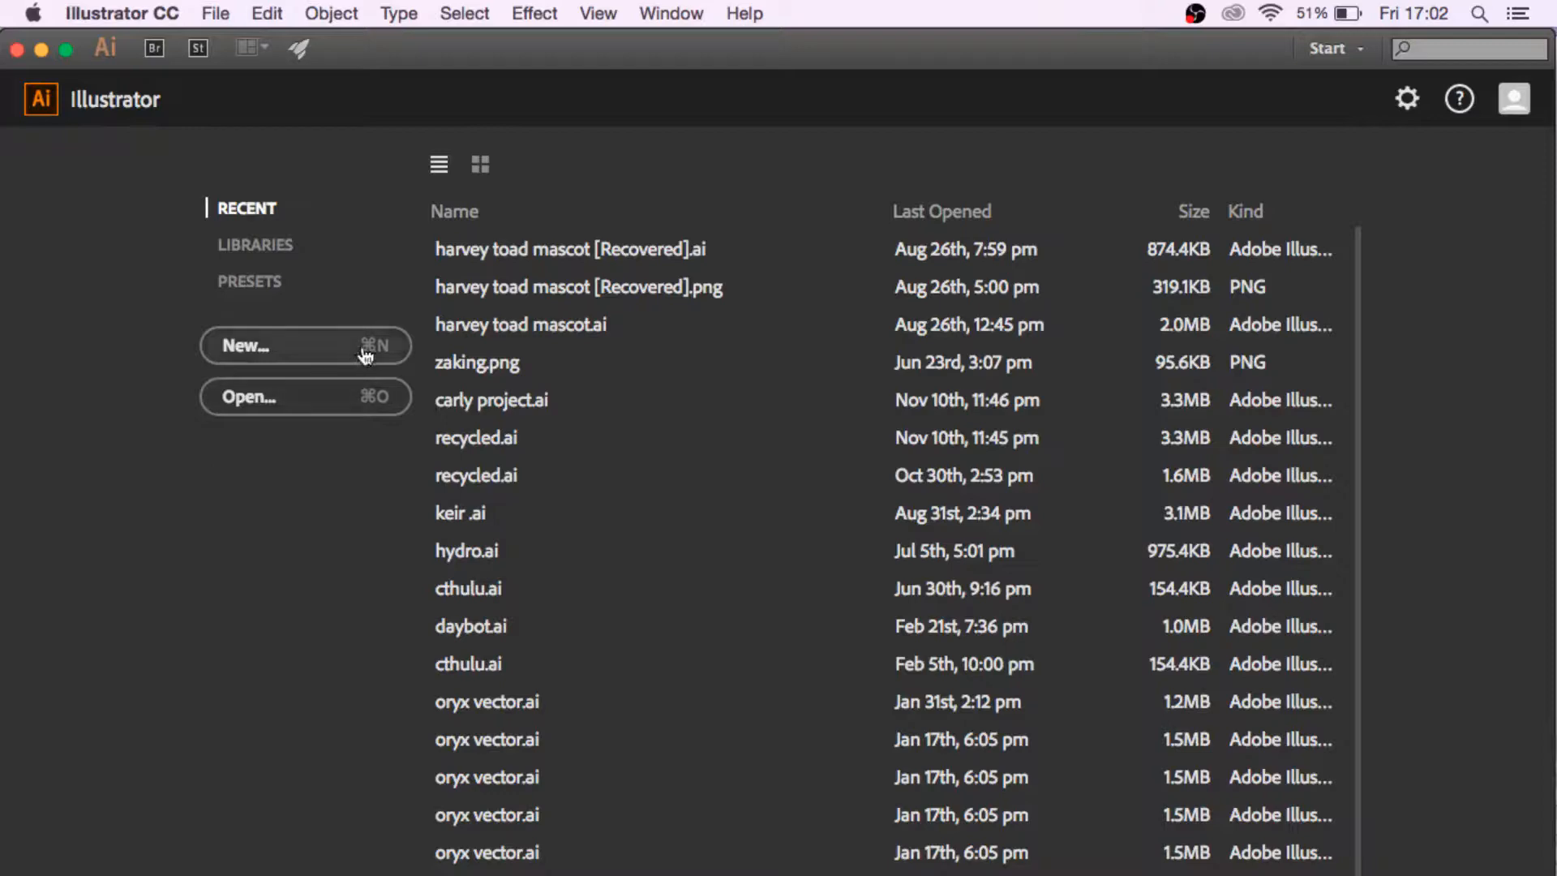
- Create a new document named "shade practice" at 600 × 600 px
click(366, 356)
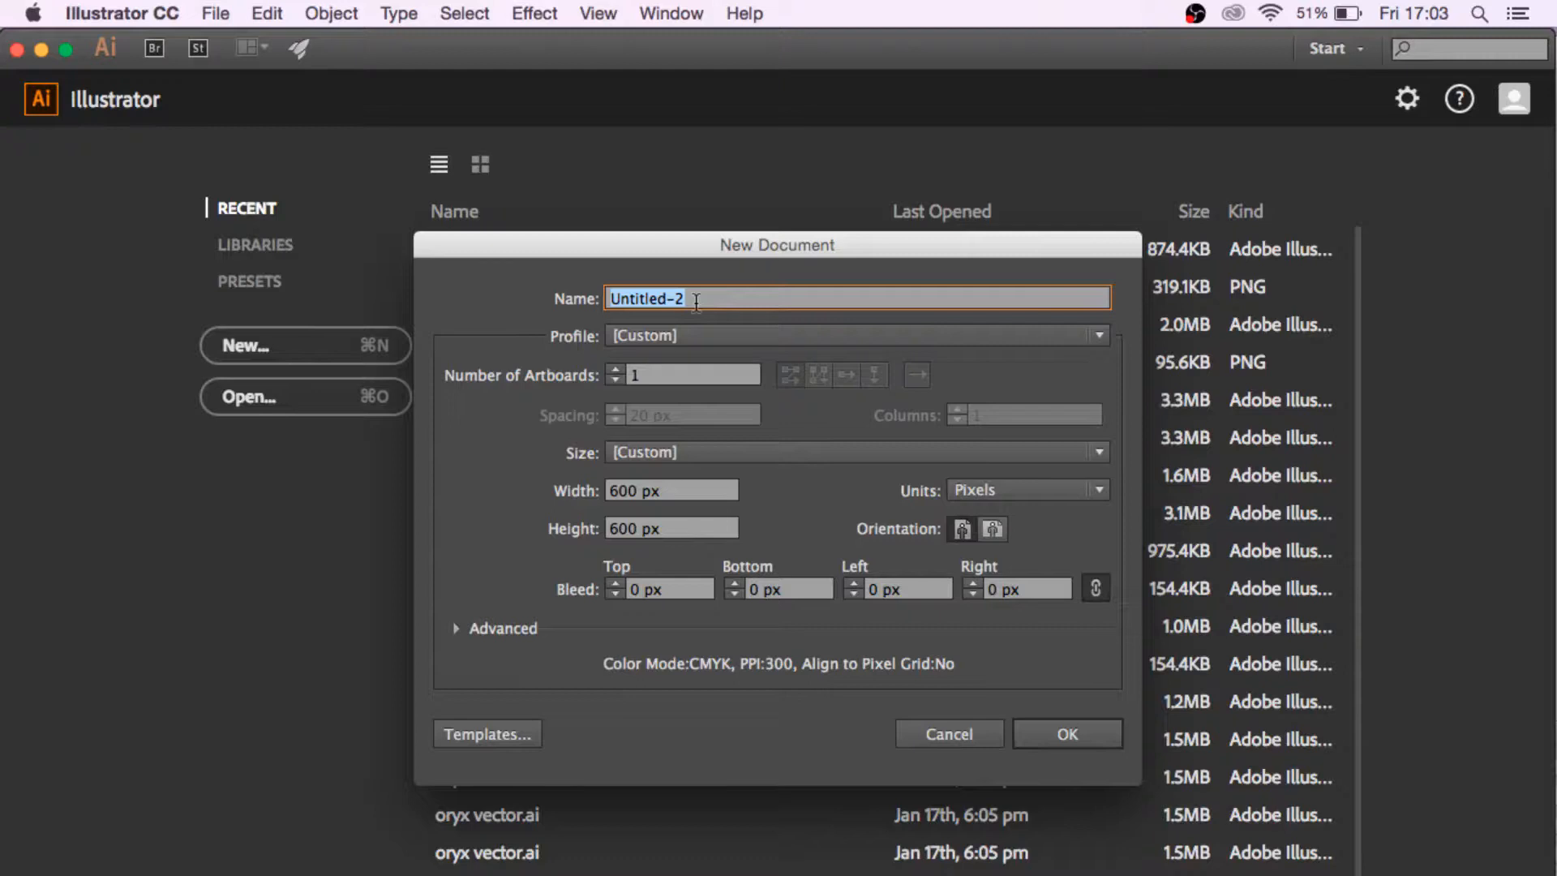
text(shade pract)
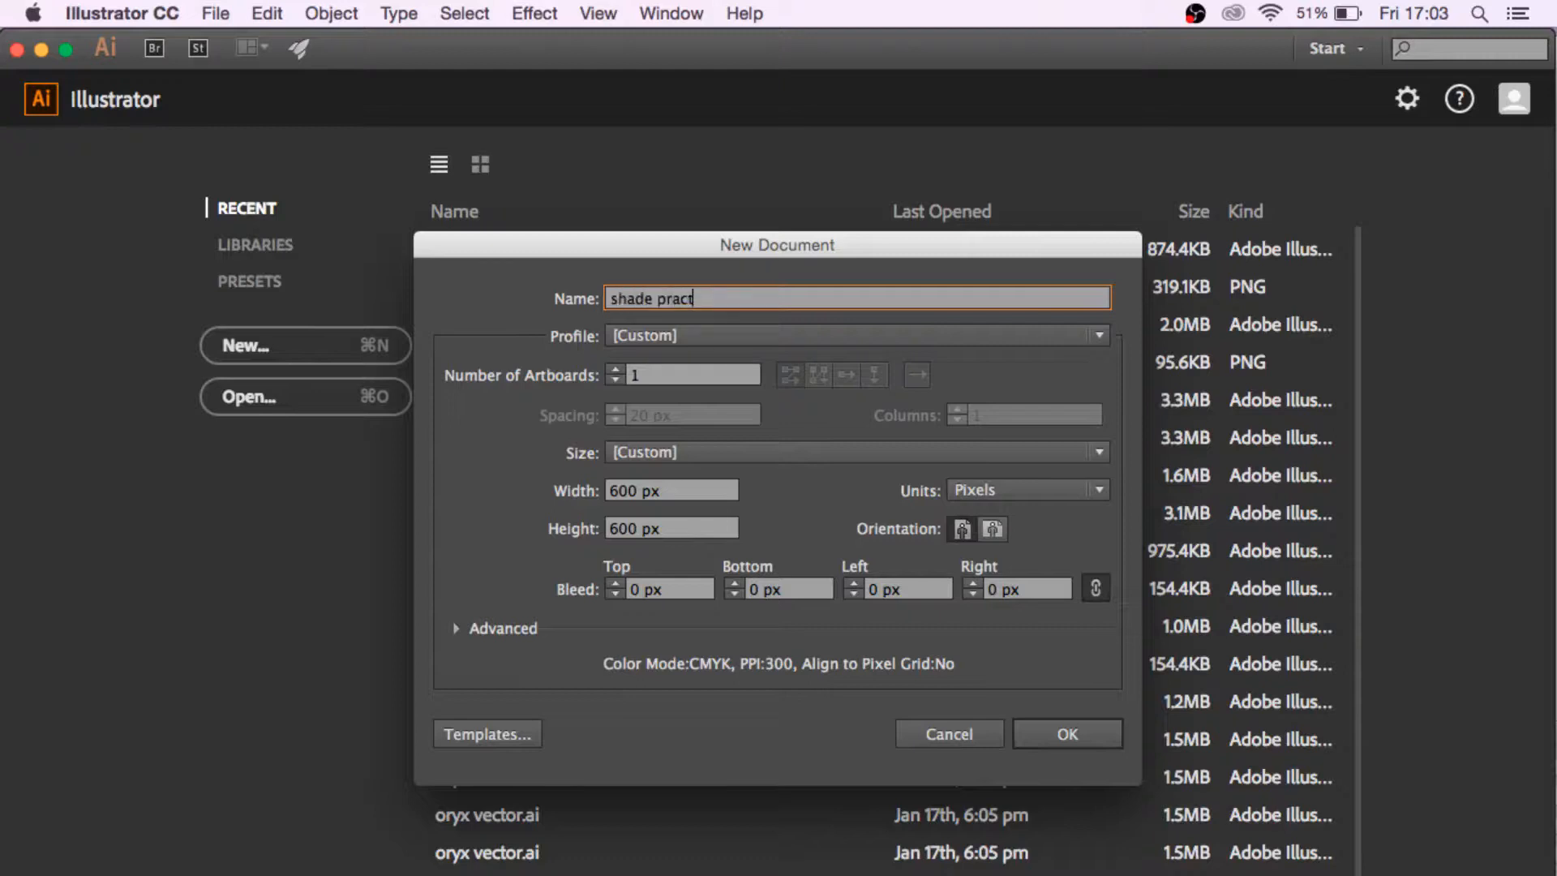
text(ice)
key(Return)
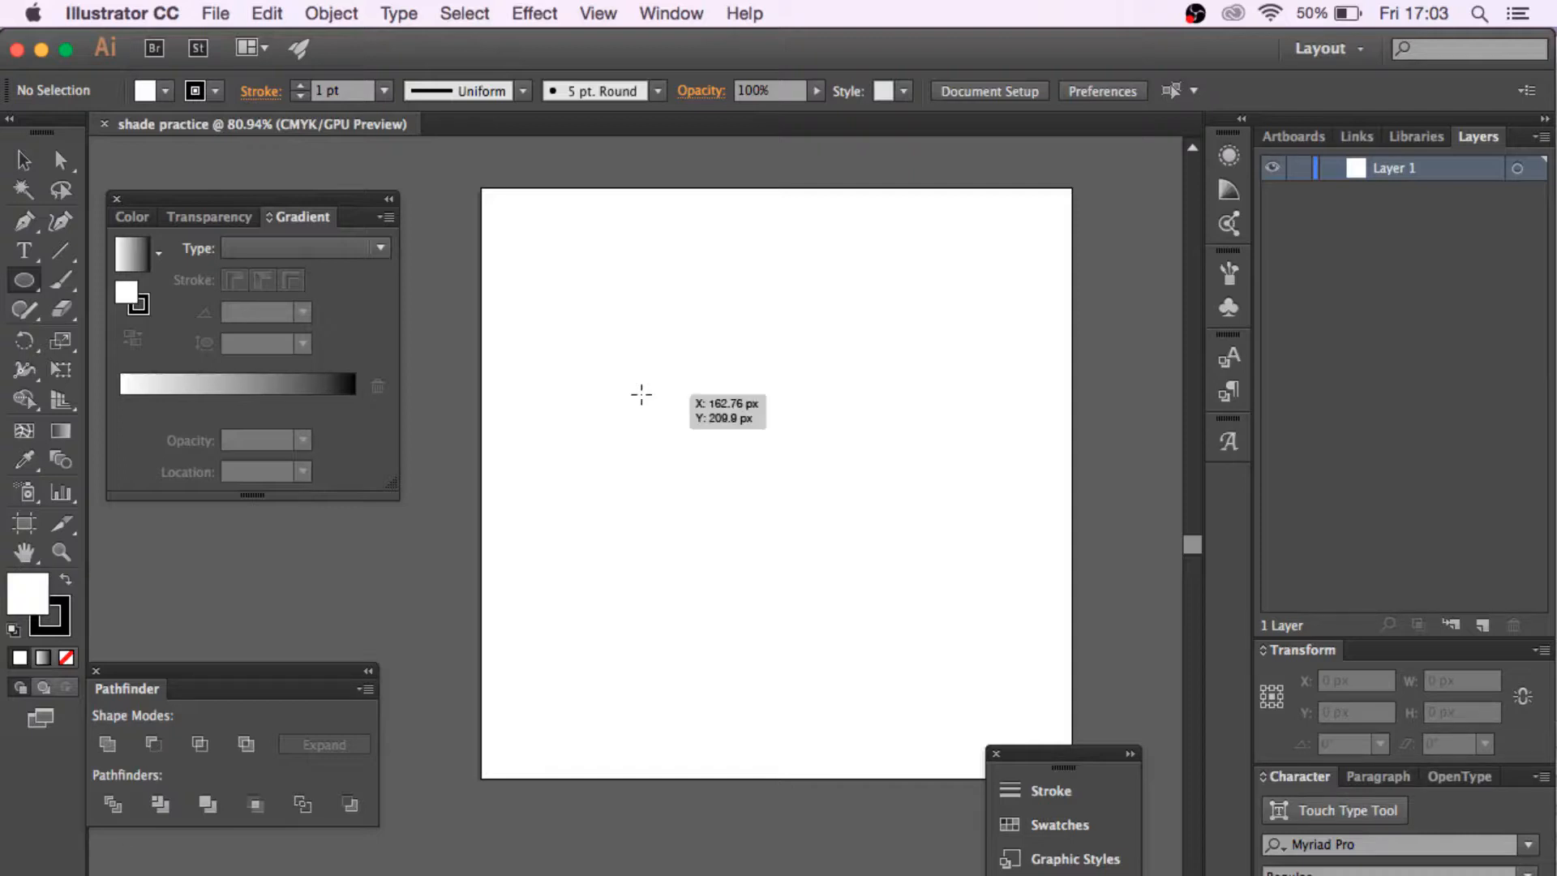
- Draw a circle about 377 px in diameter and centre it on the artboard at X 300 px, Y 300 px
mouse_move(641, 395)
mouse_down()
mouse_move(792, 518)
mouse_move(919, 553)
mouse_move(845, 532)
mouse_move(1012, 646)
mouse_up()
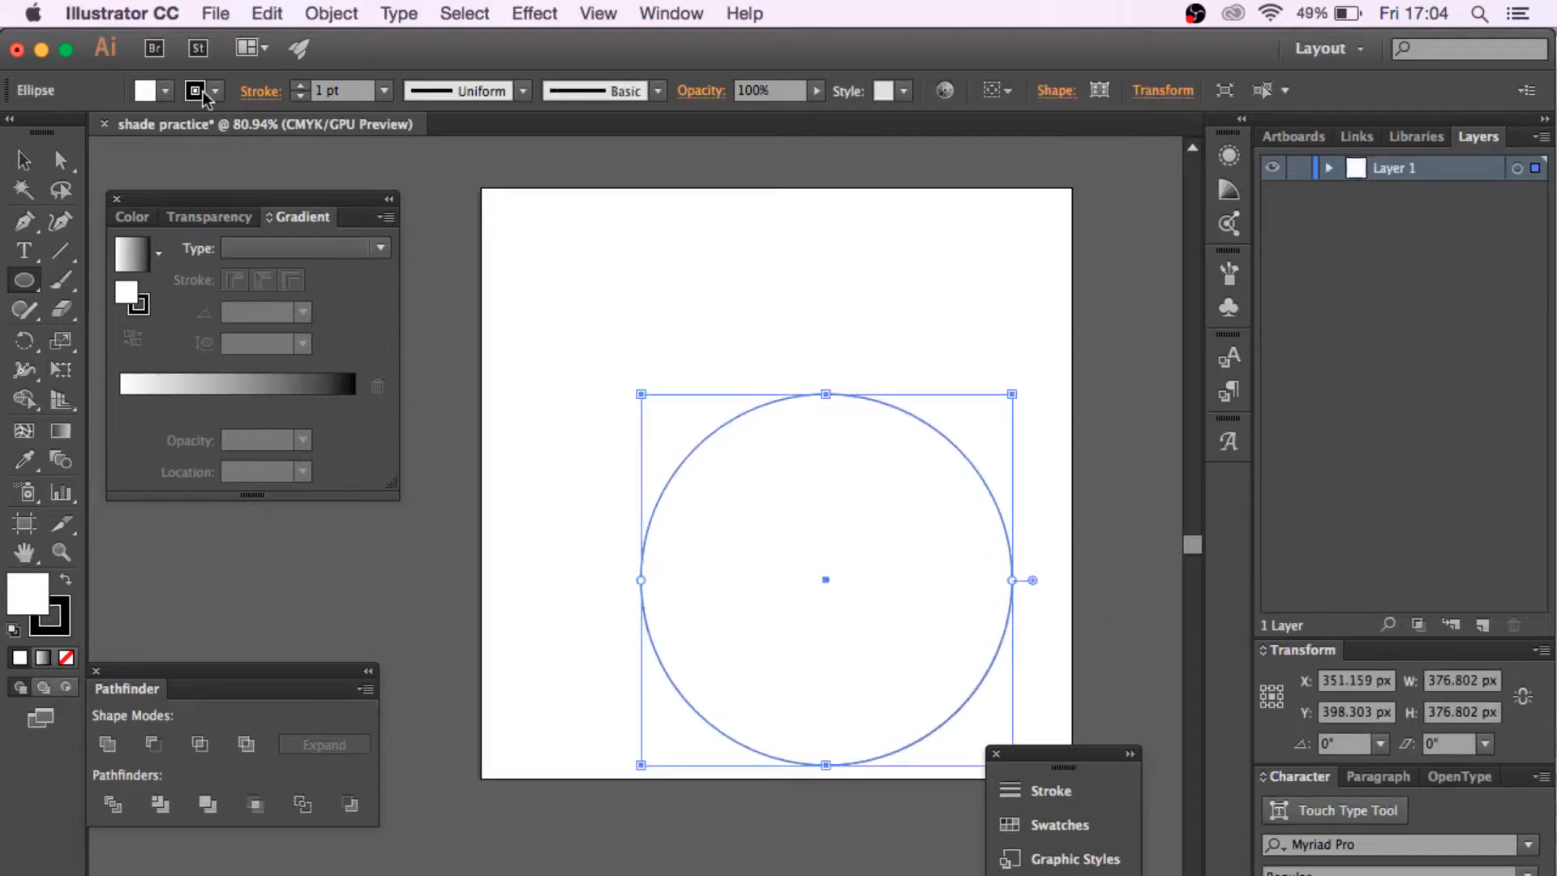
click(31, 157)
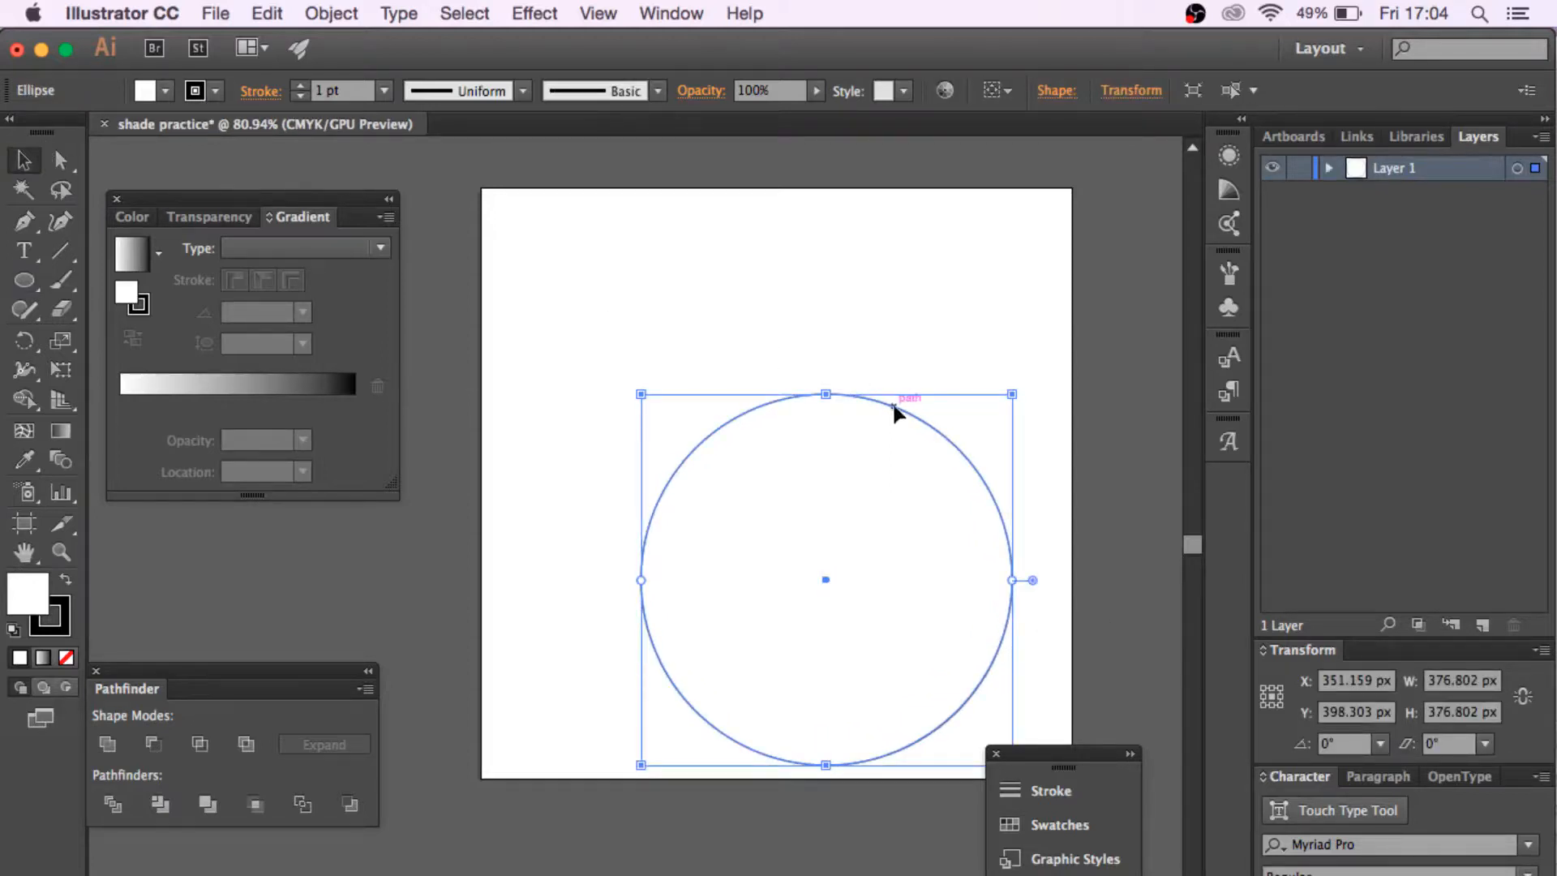
drag(892, 404, 844, 308)
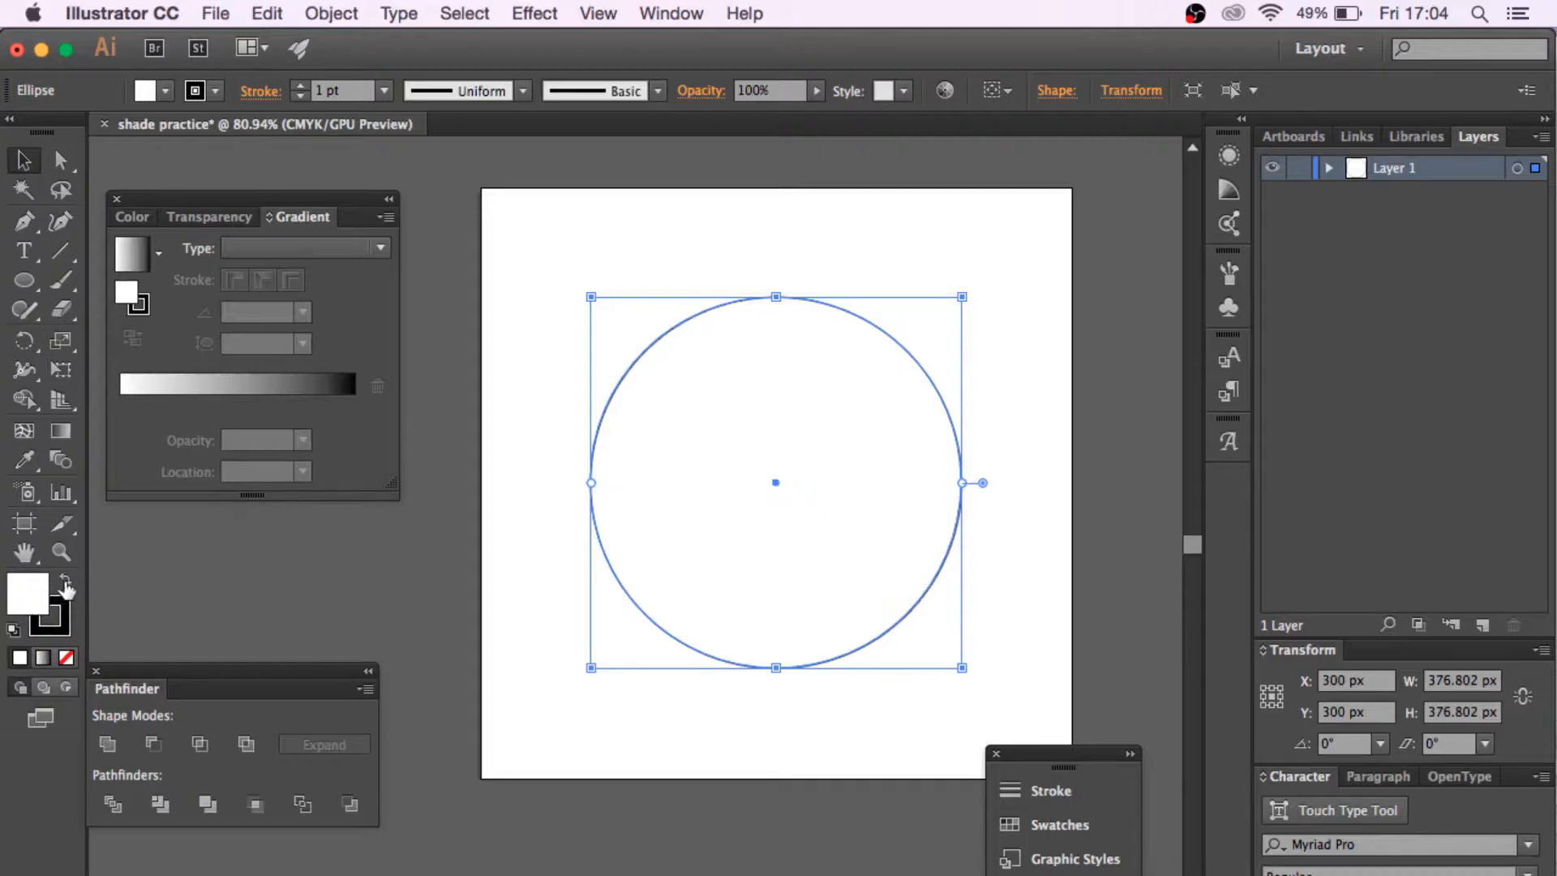
- Swap the circle's fill and stroke so the fill is black, and set its stroke to none
click(66, 584)
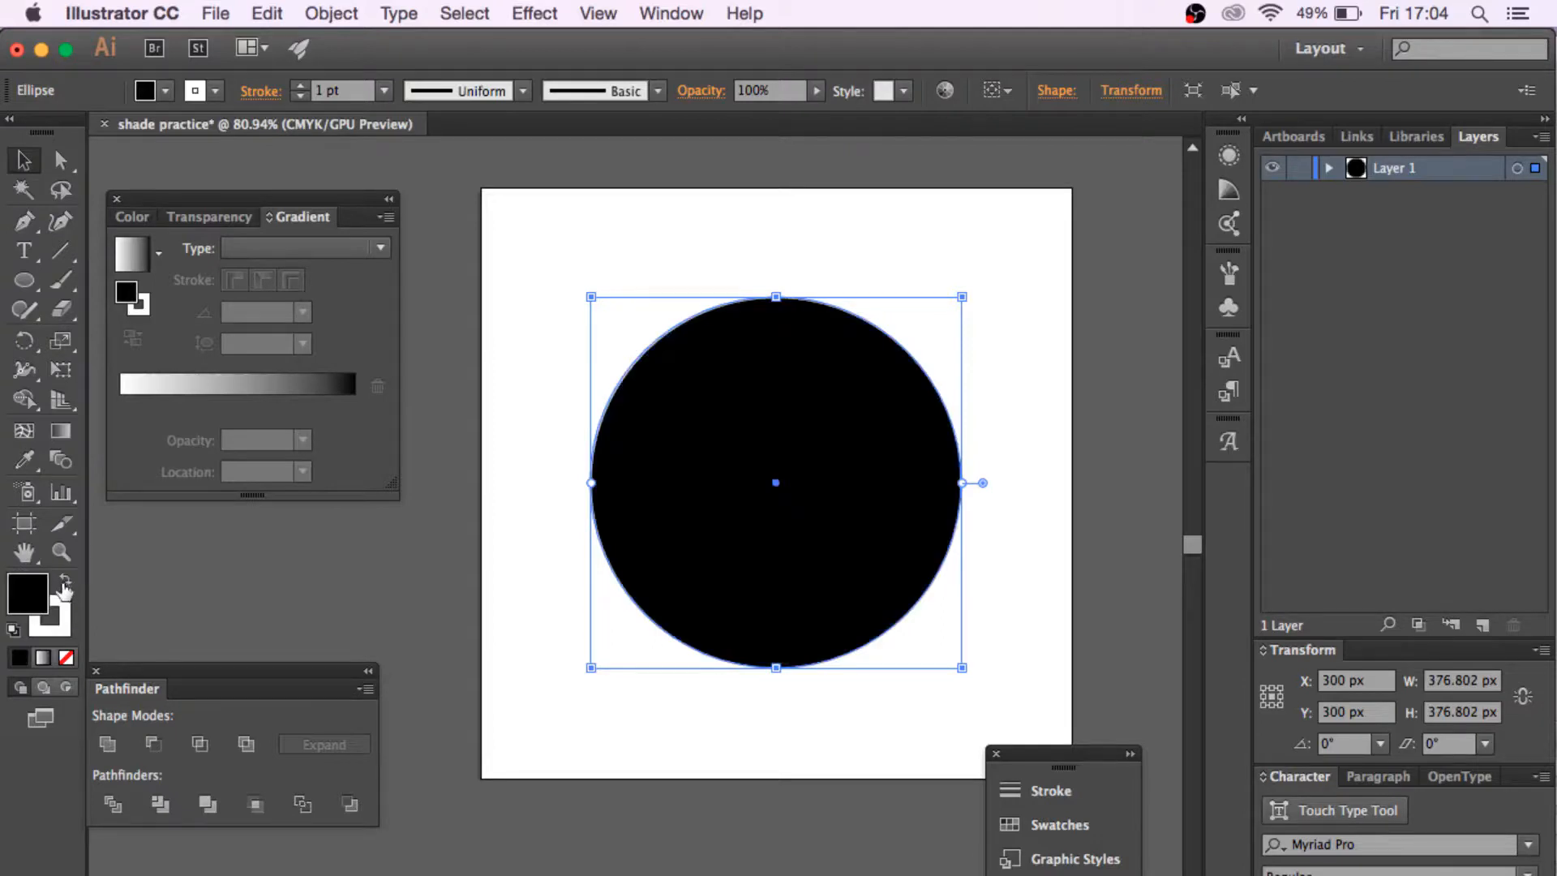
click(68, 615)
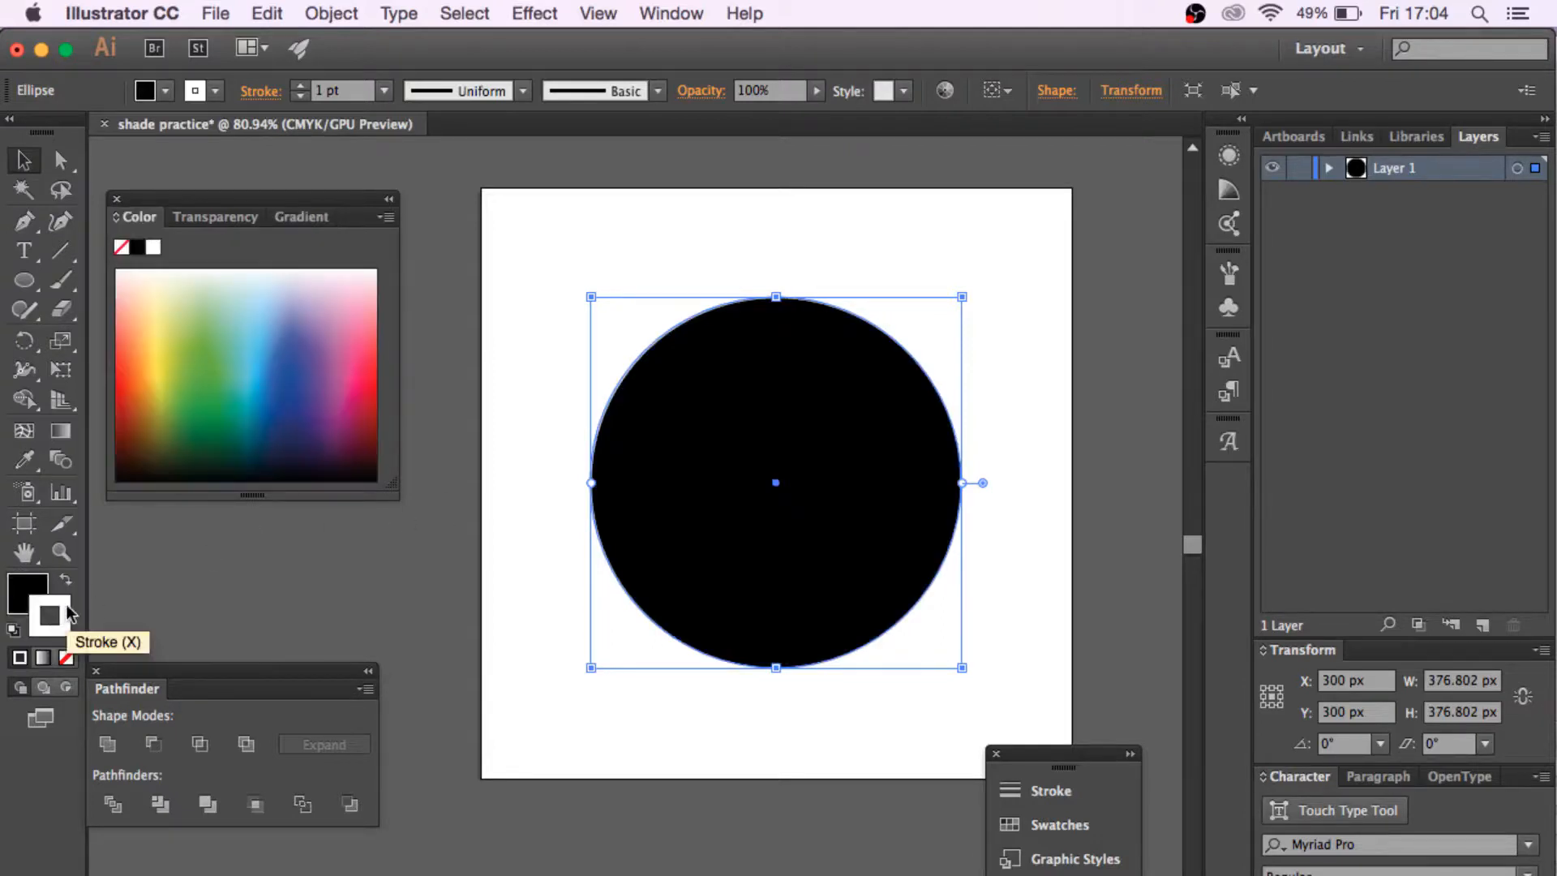
click(68, 664)
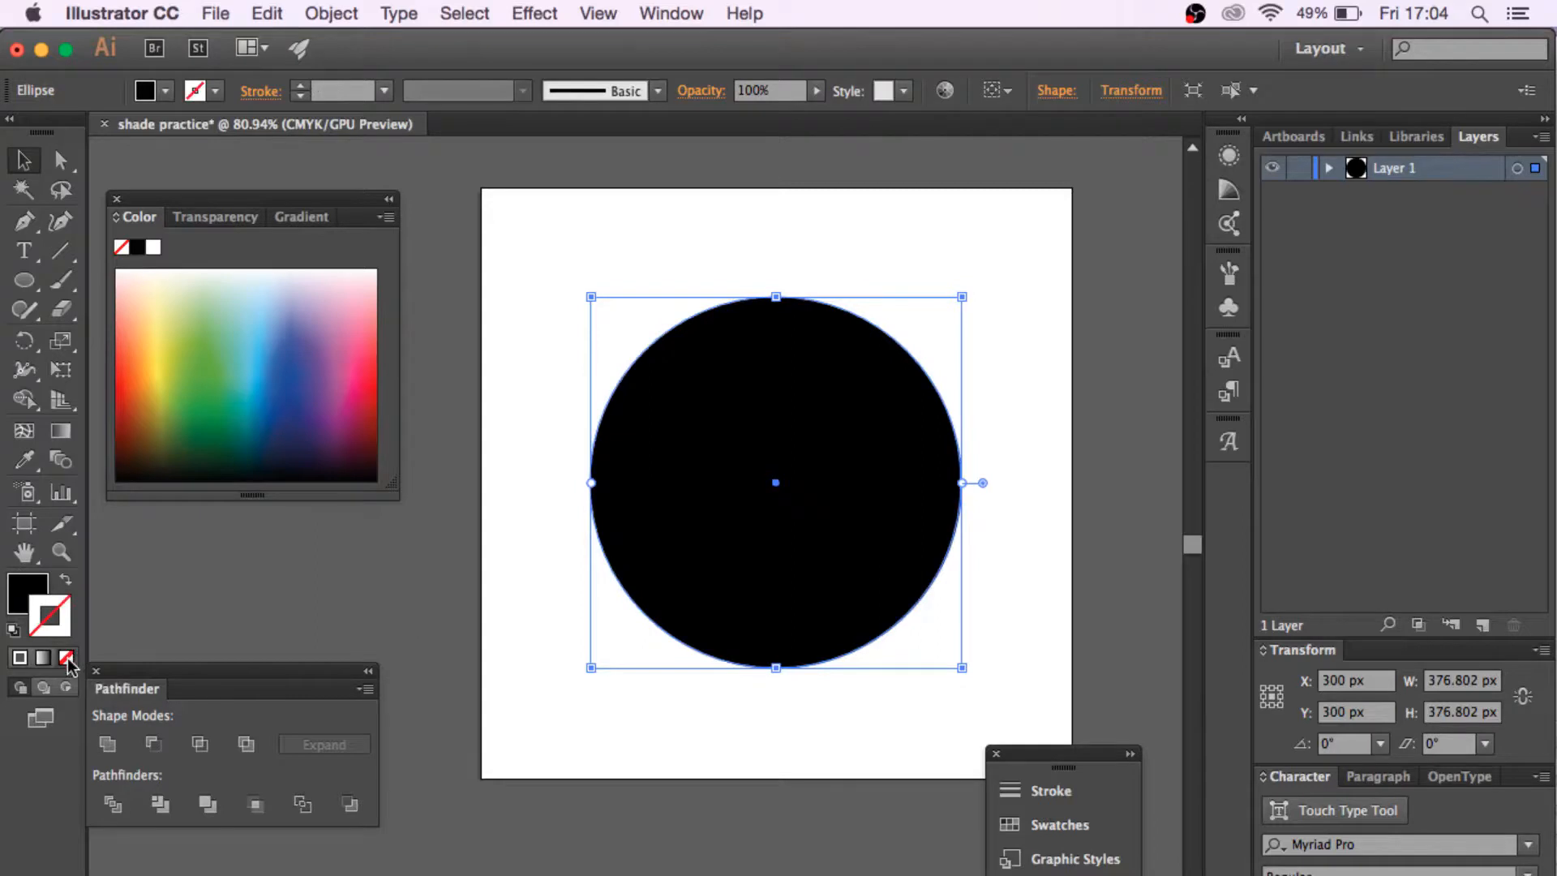
- Fill the circle with a linear white-to-black gradient and shift the gradient midpoint to about 55%
click(33, 590)
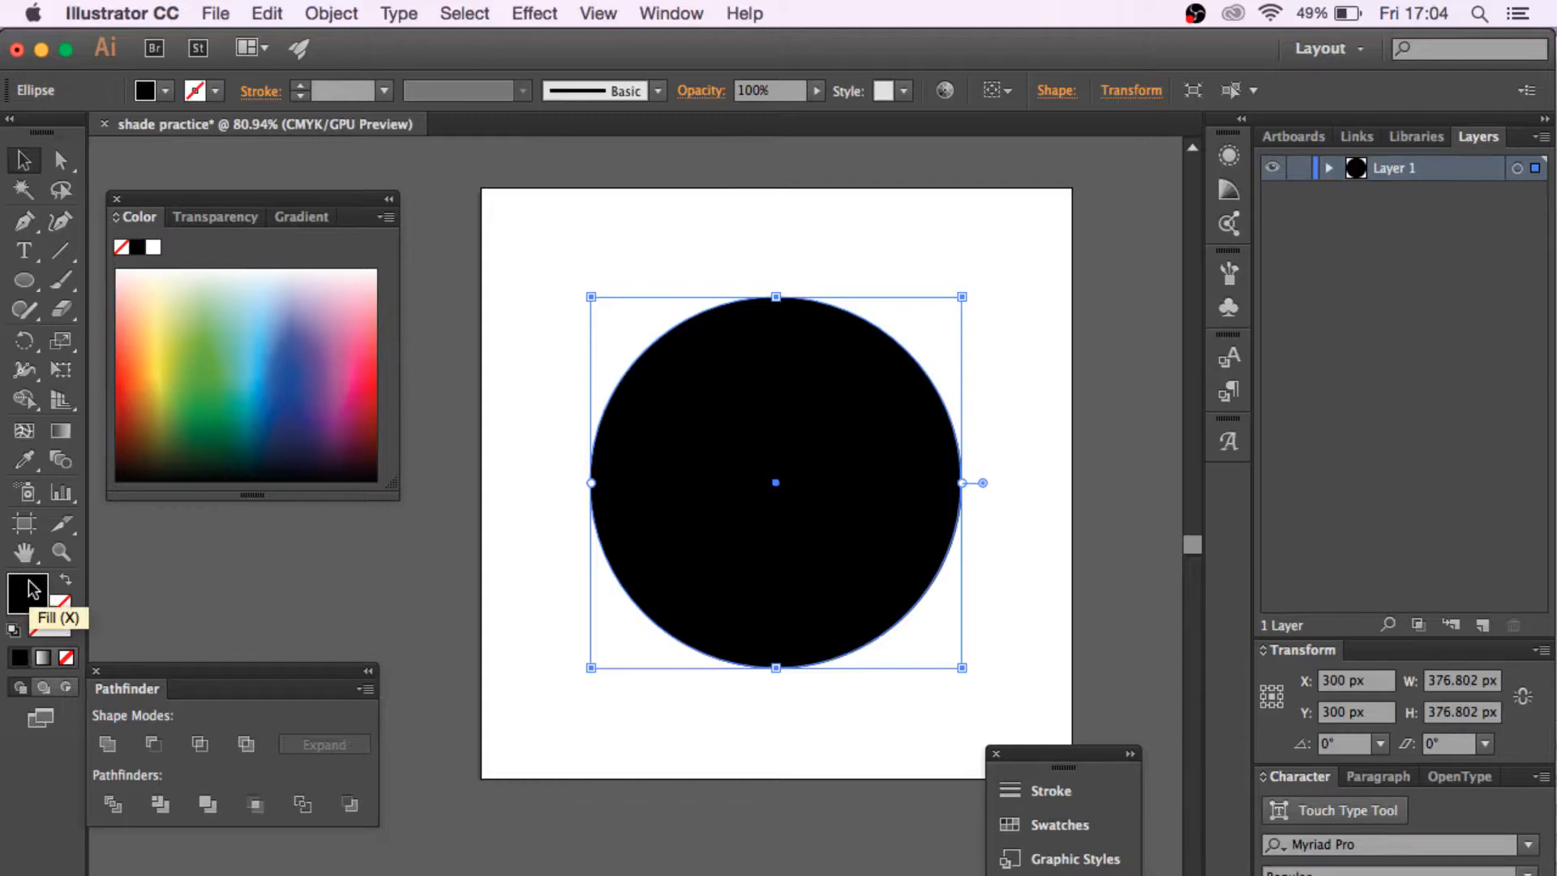
click(42, 659)
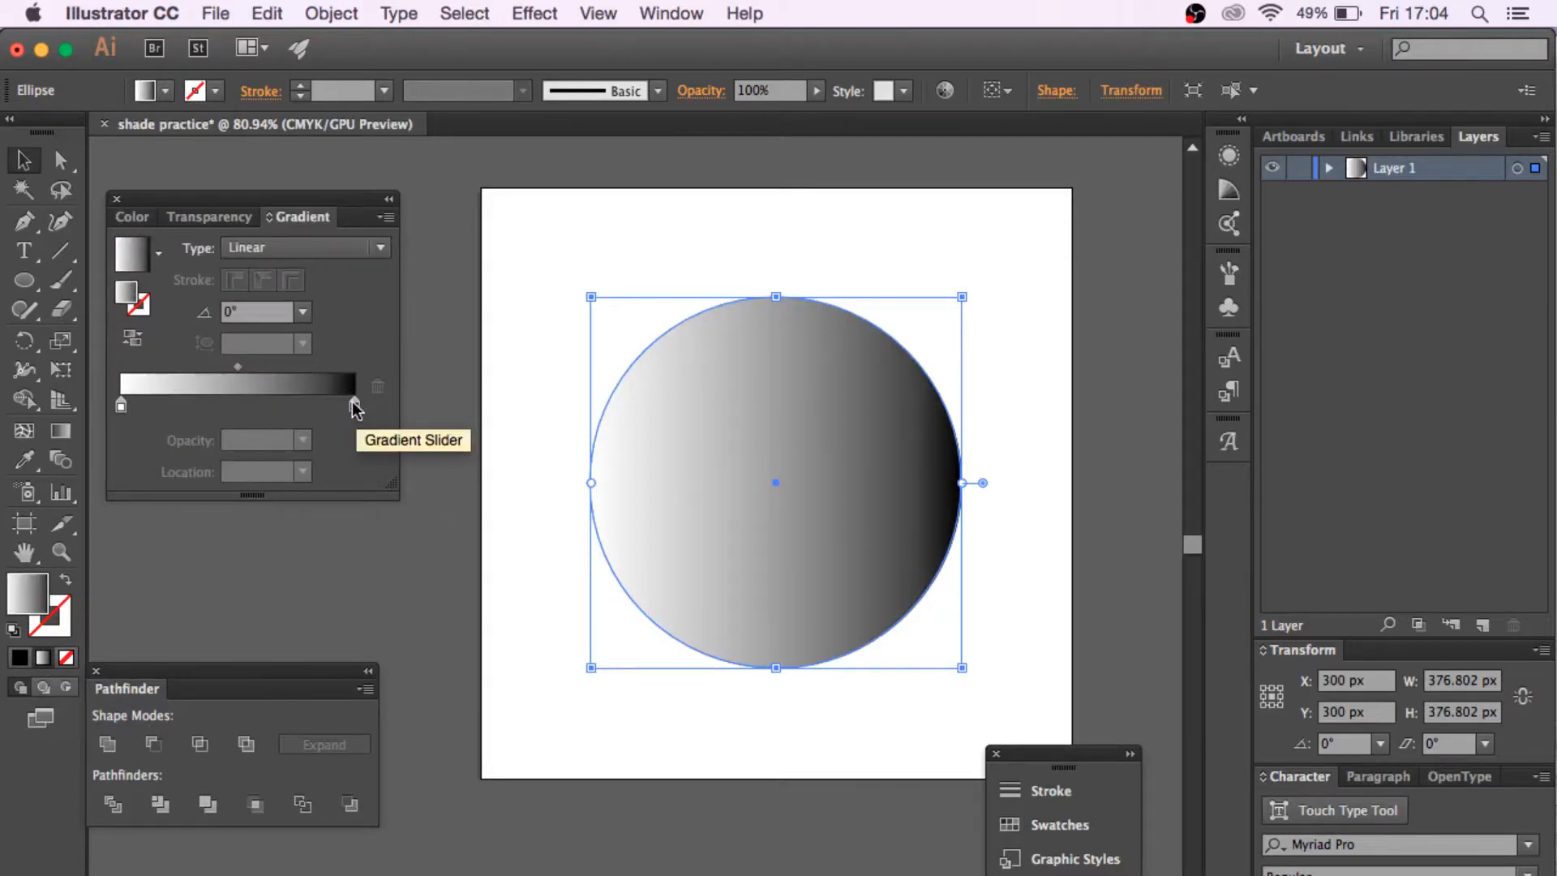
mouse_move(235, 370)
mouse_down()
mouse_move(325, 373)
mouse_move(209, 370)
mouse_move(249, 373)
mouse_up()
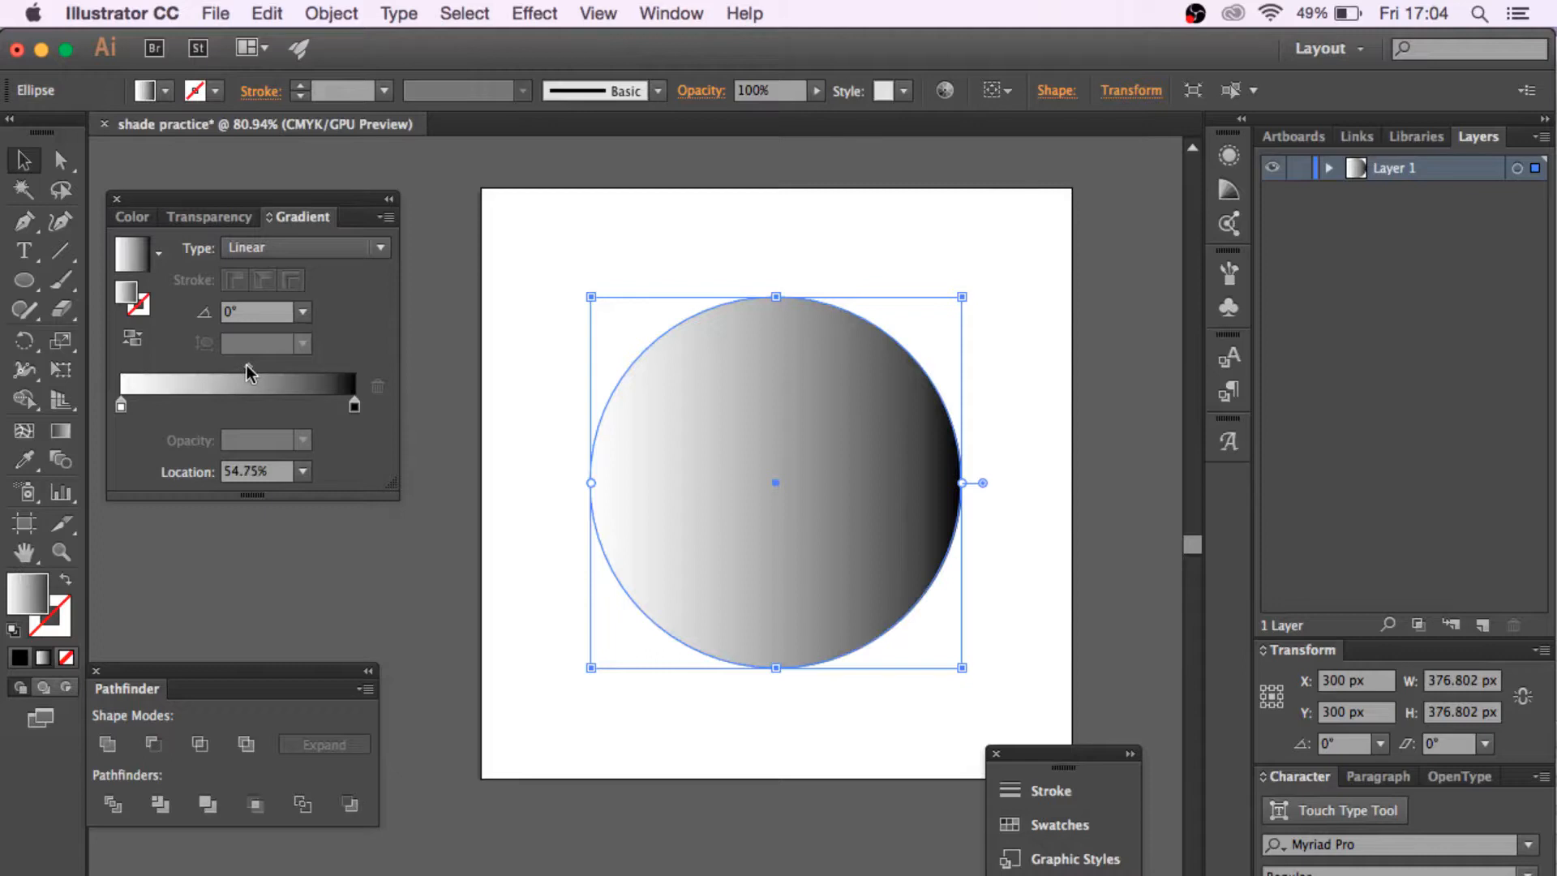
click(354, 405)
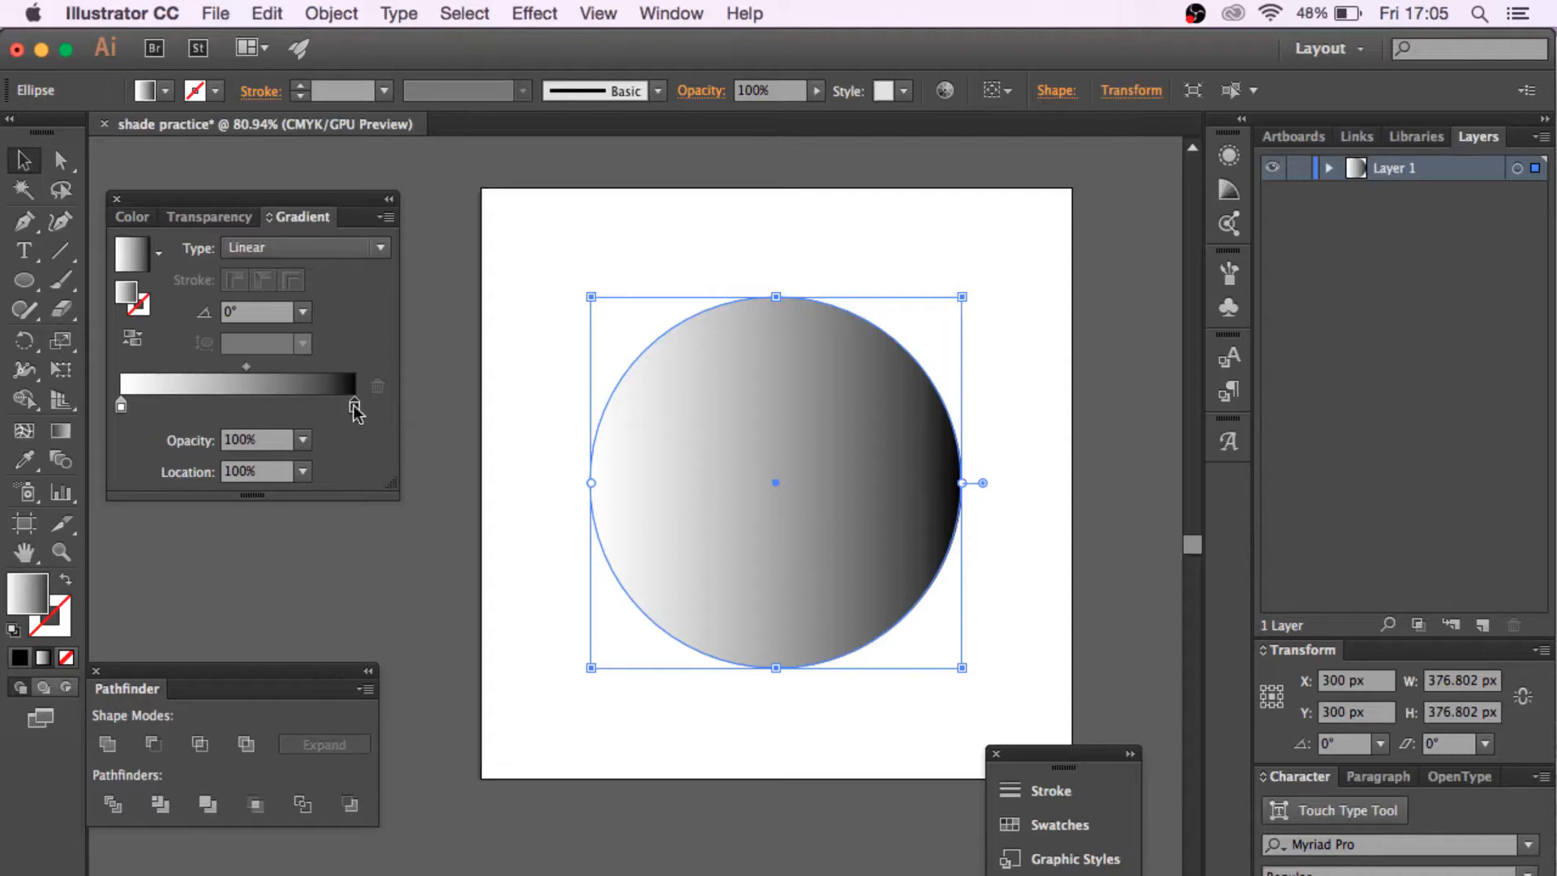
- Apply the Color Halftone pixelate effect to the gradient circle and inspect its dot pattern
click(630, 236)
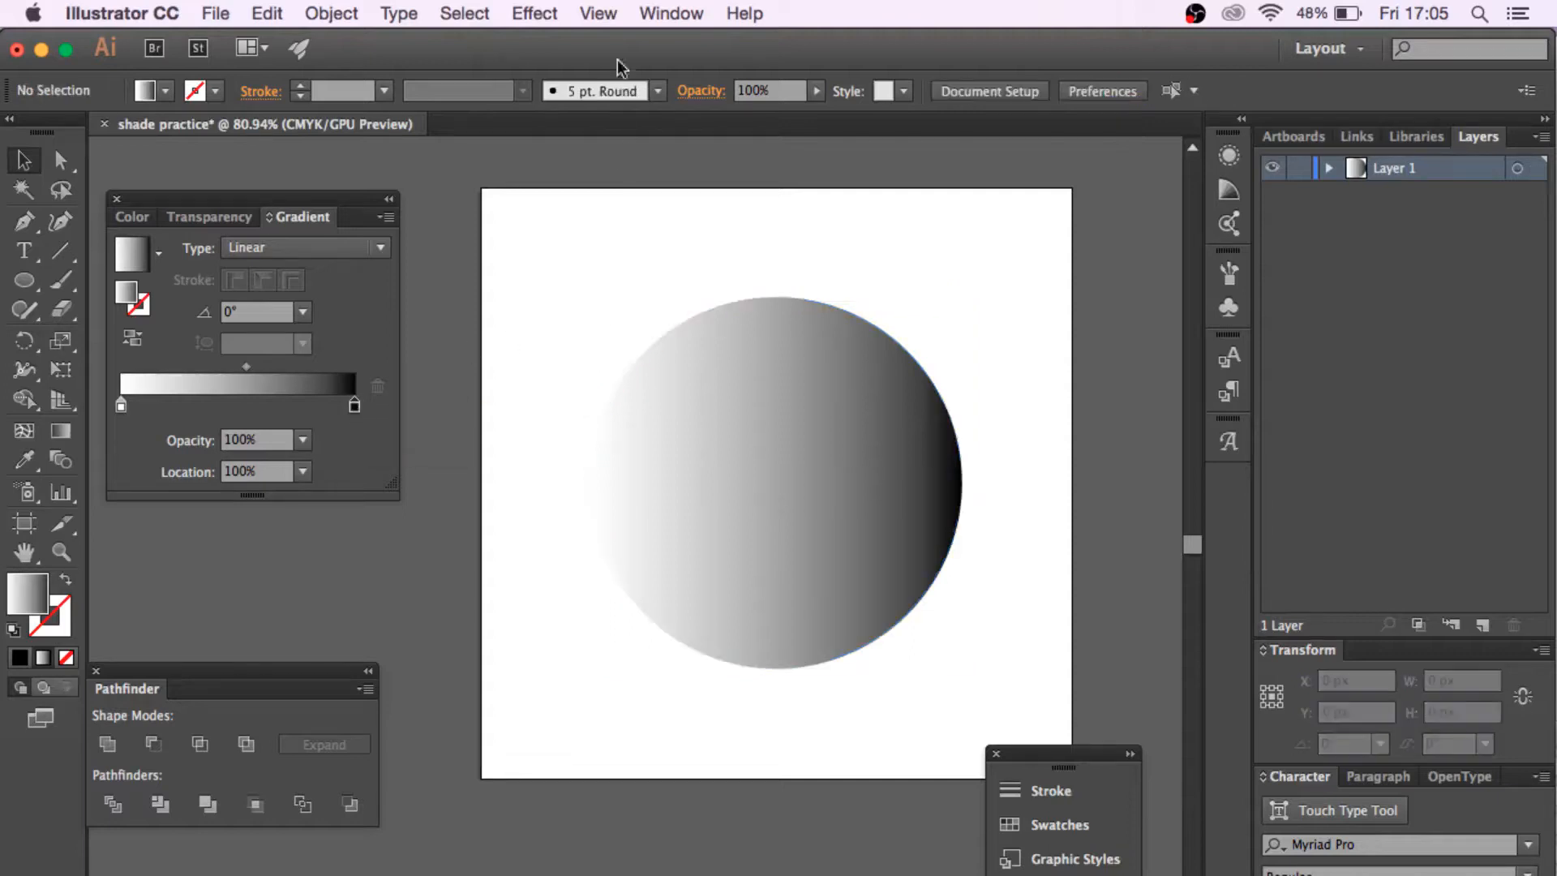
click(558, 9)
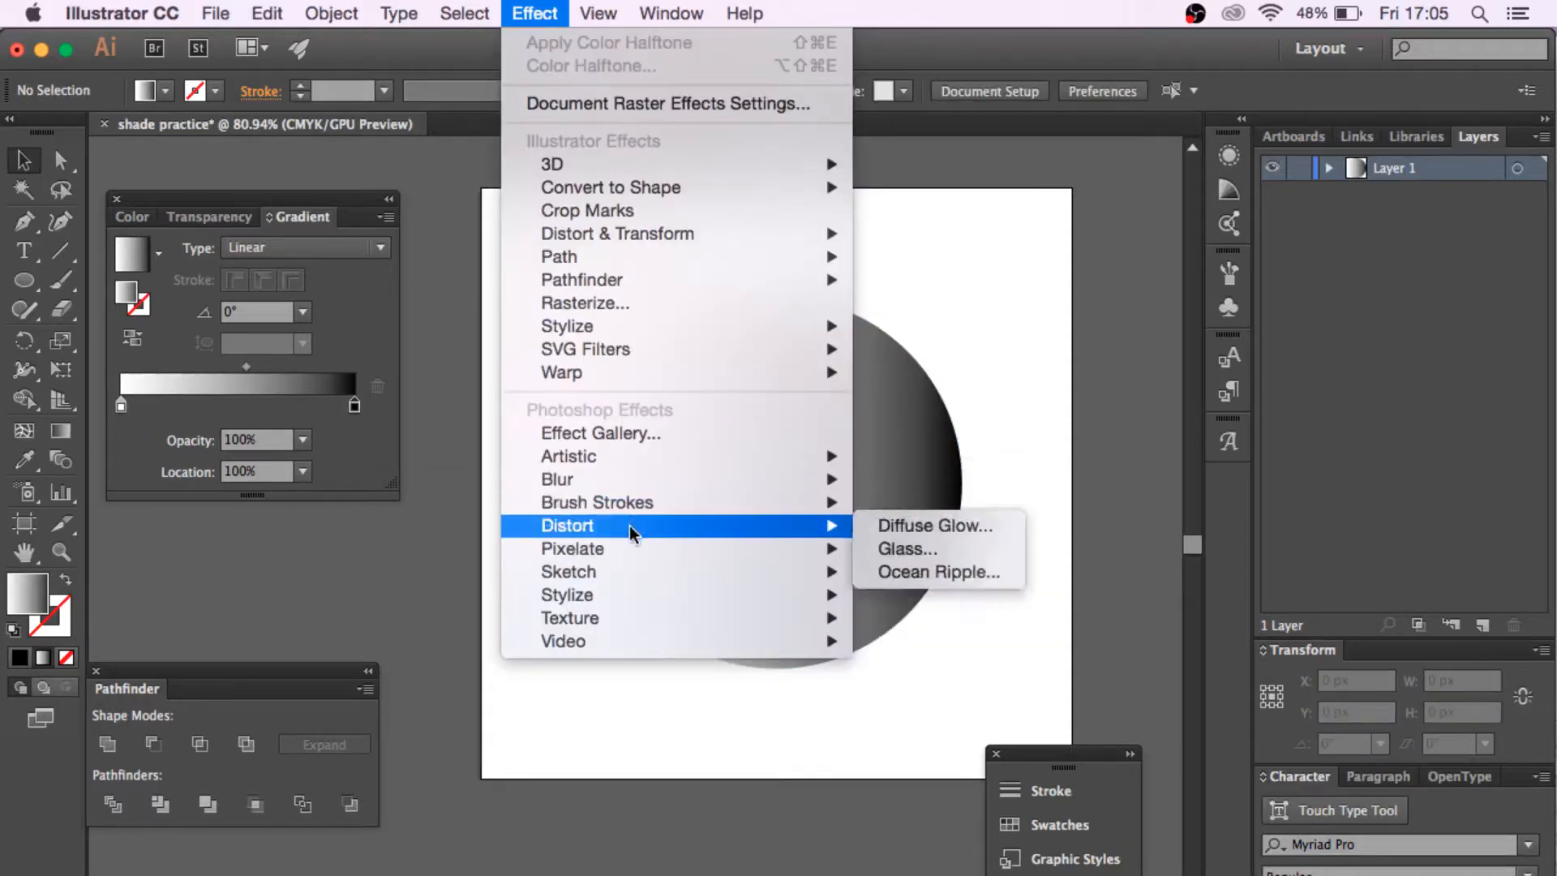
mouse_move(631, 550)
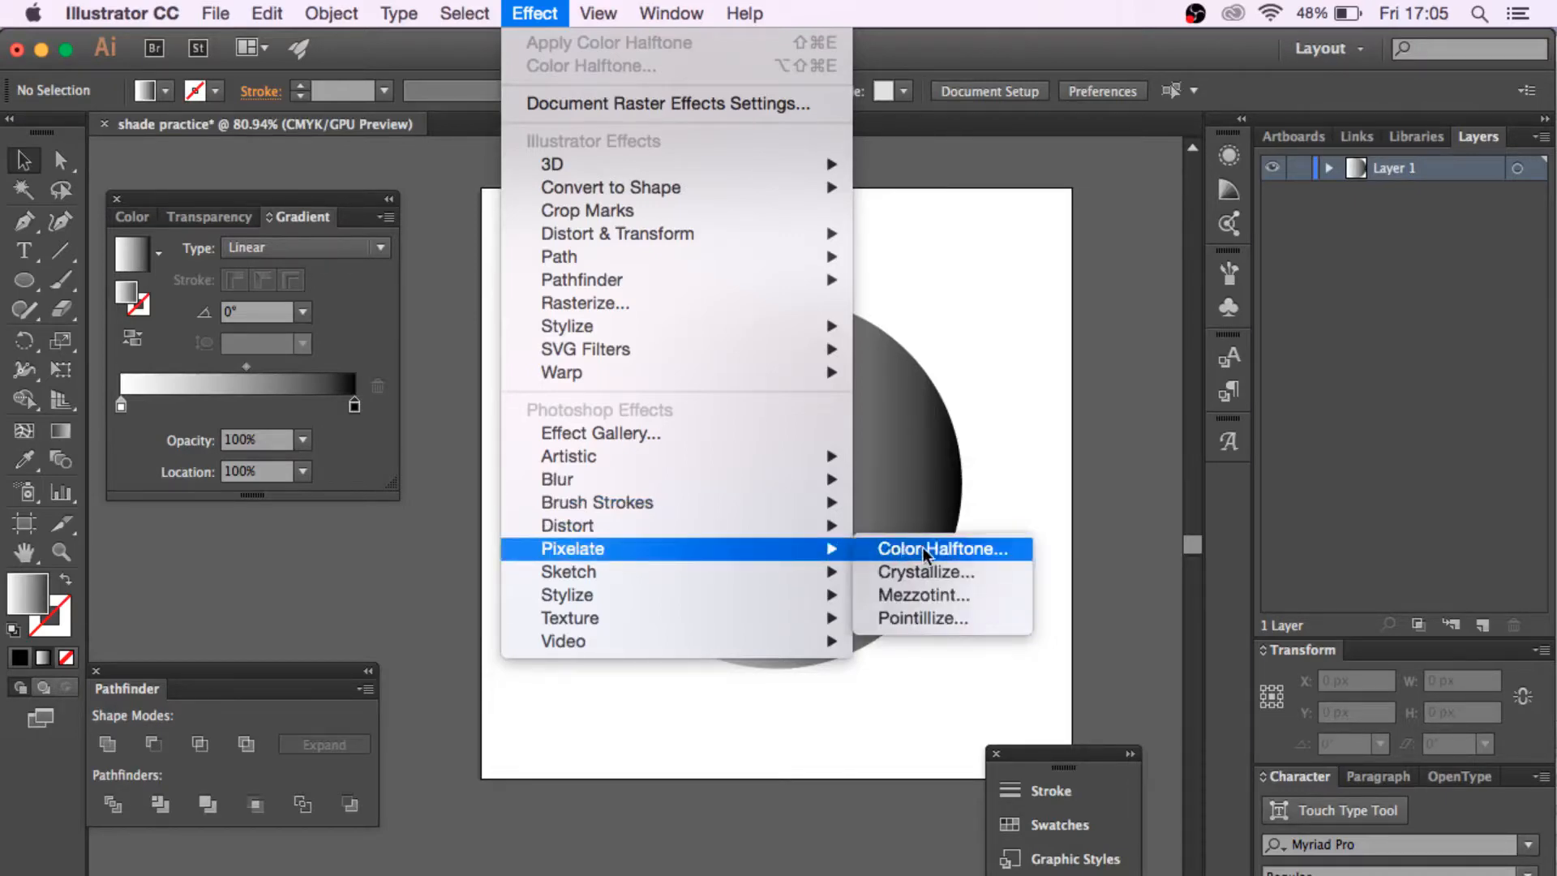
click(876, 553)
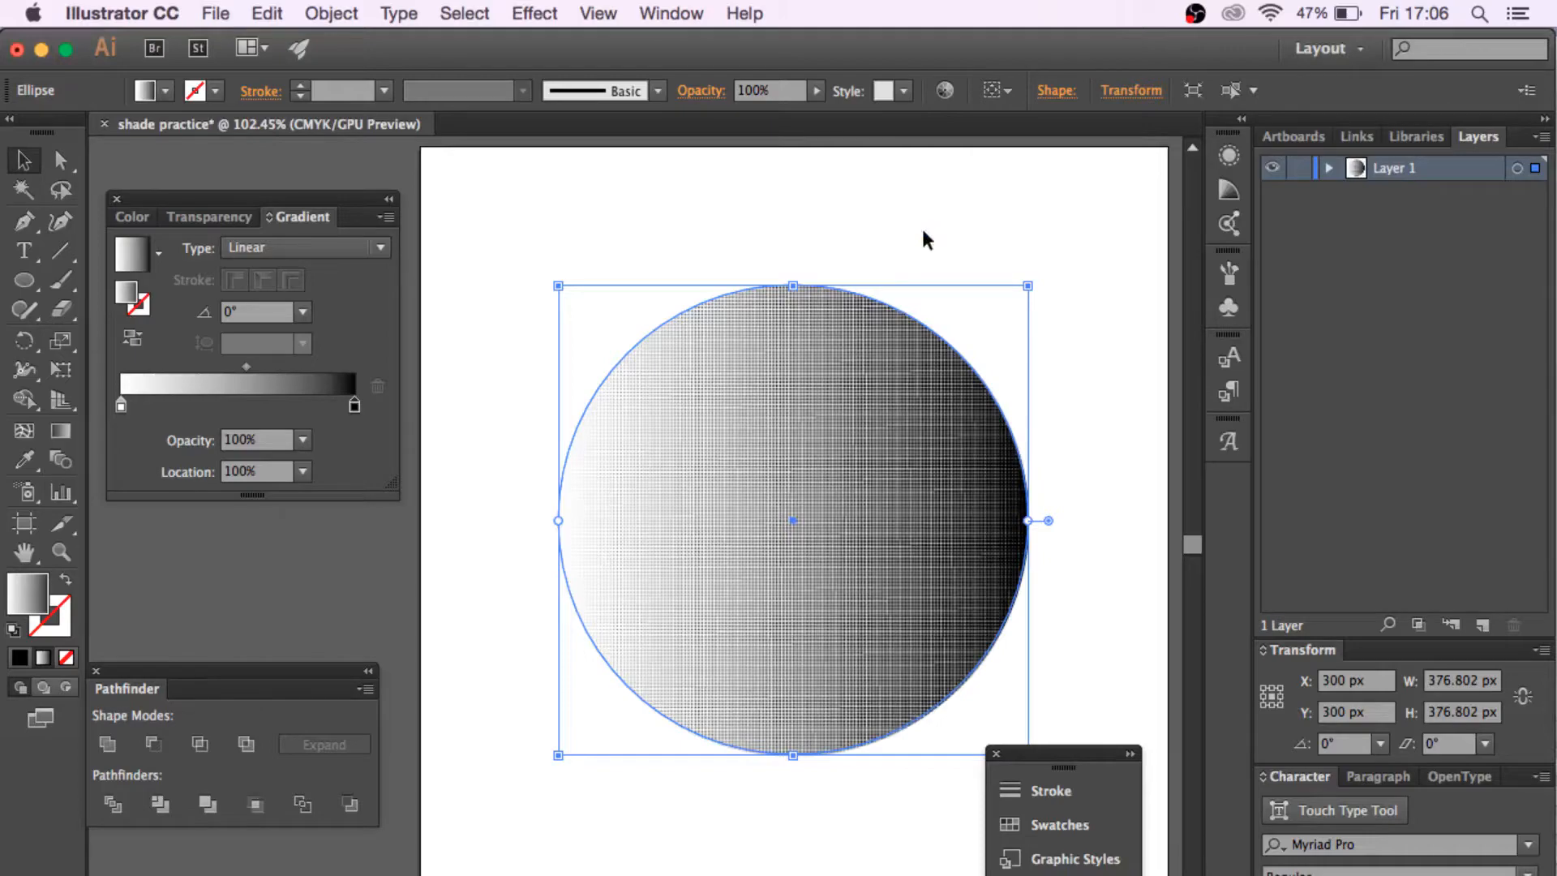
click(927, 240)
scroll(886, 521, up, 5)
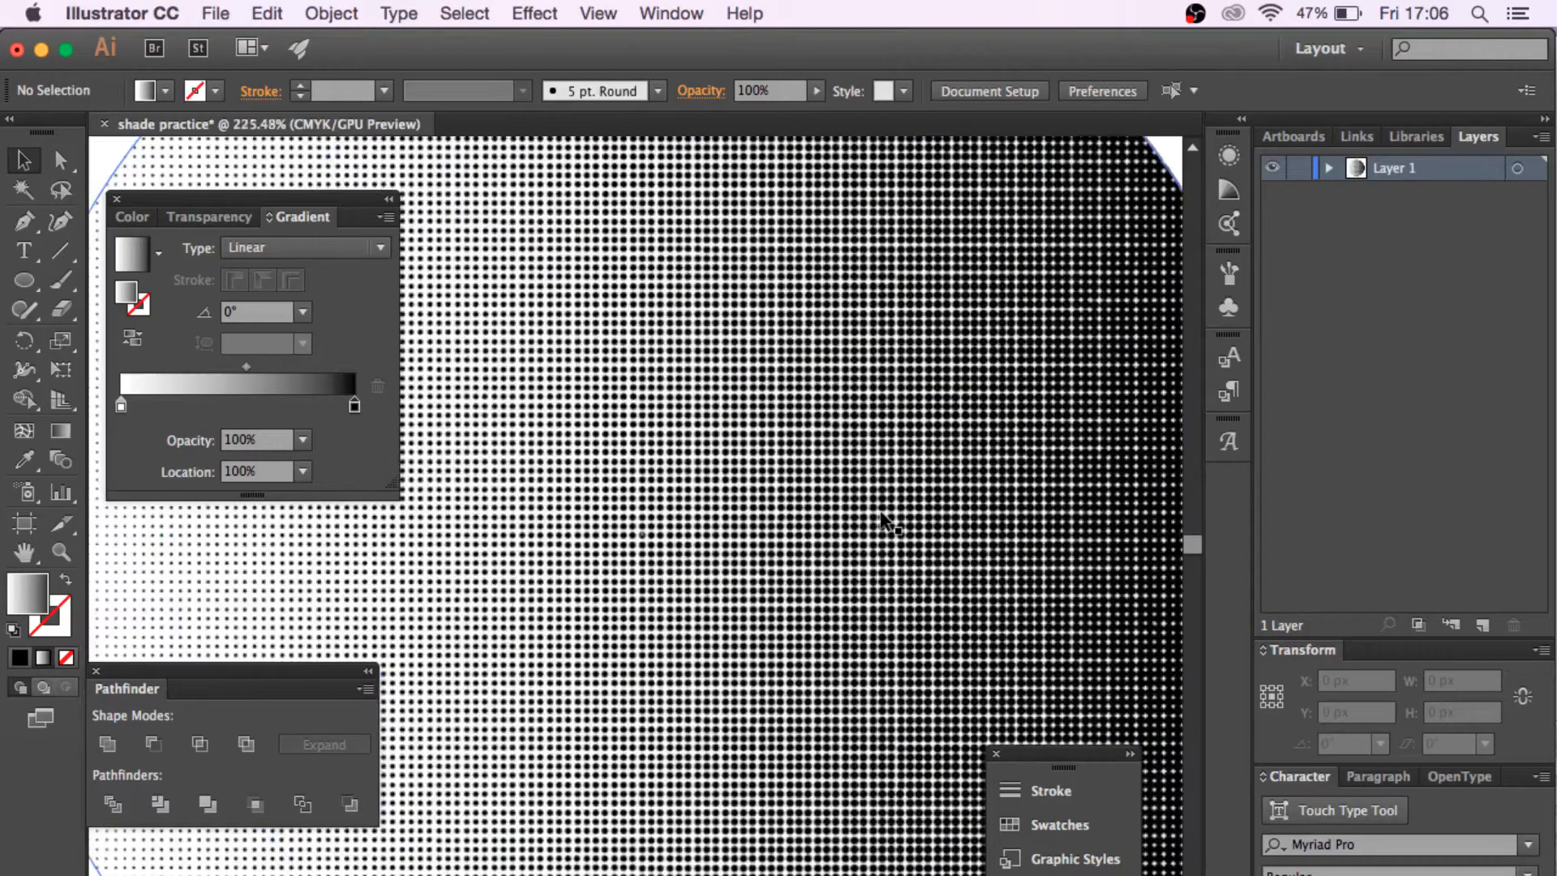
scroll(884, 522, down, 10)
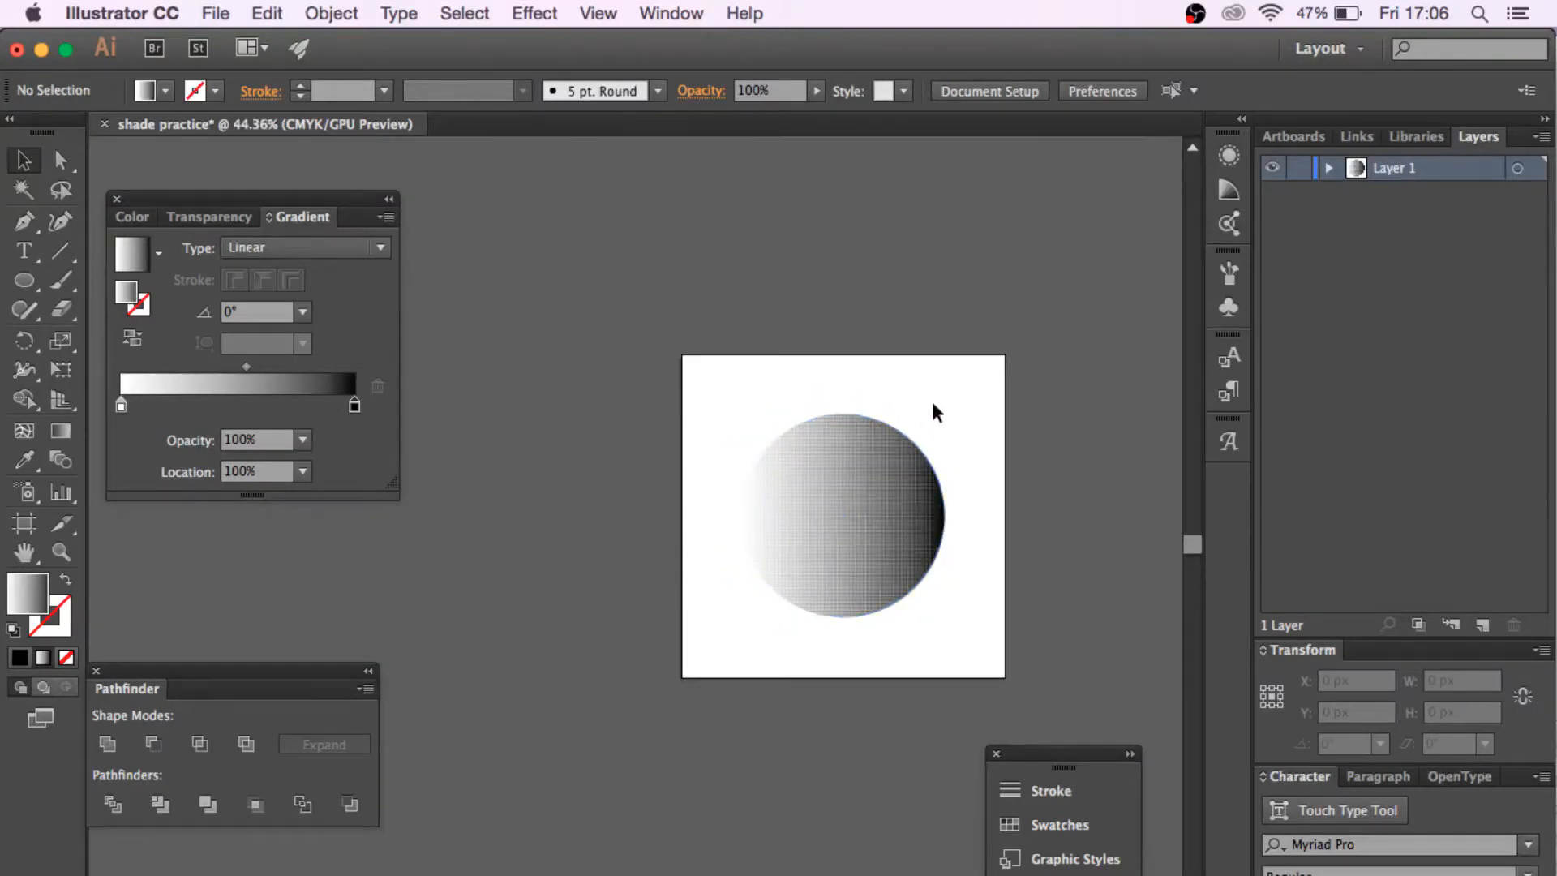
scroll(877, 579, up, 4)
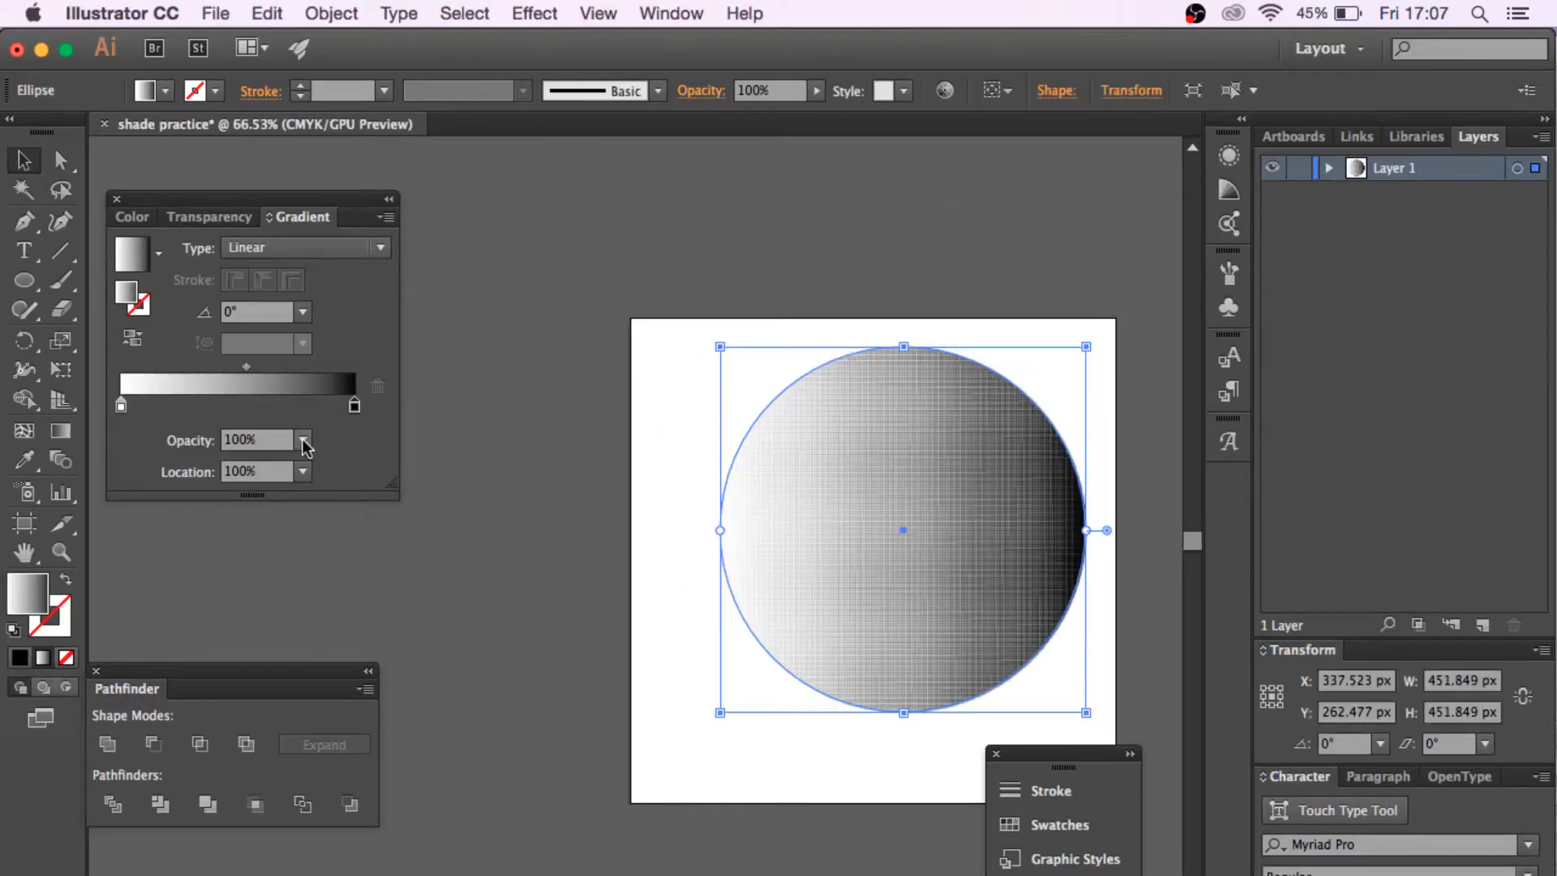
- Set the opacity of the black stop in the circle's gradient to 50%
click(303, 441)
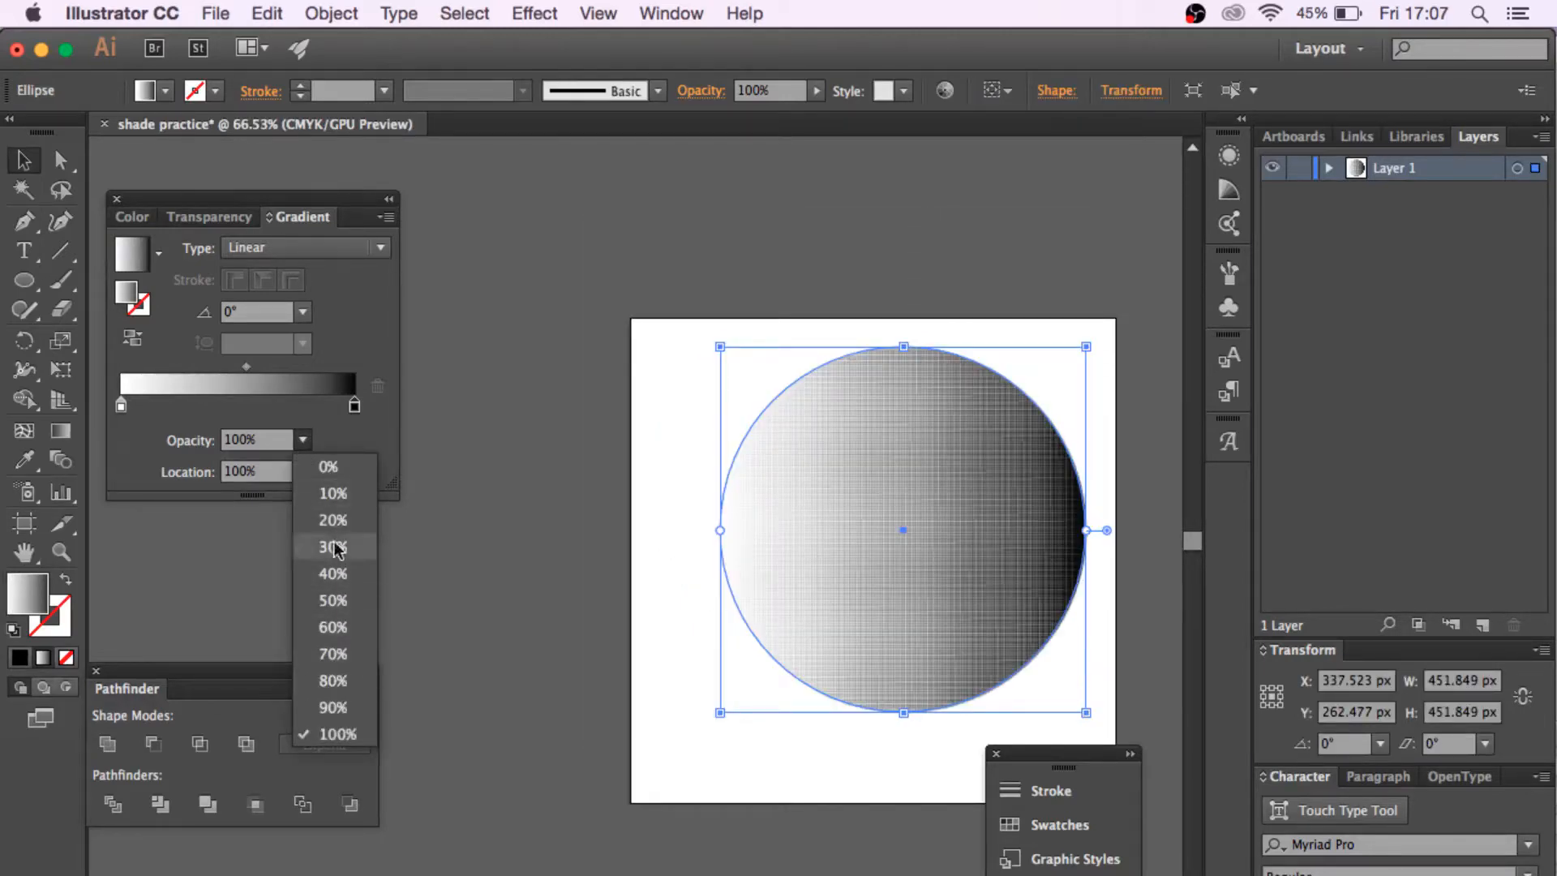
click(332, 613)
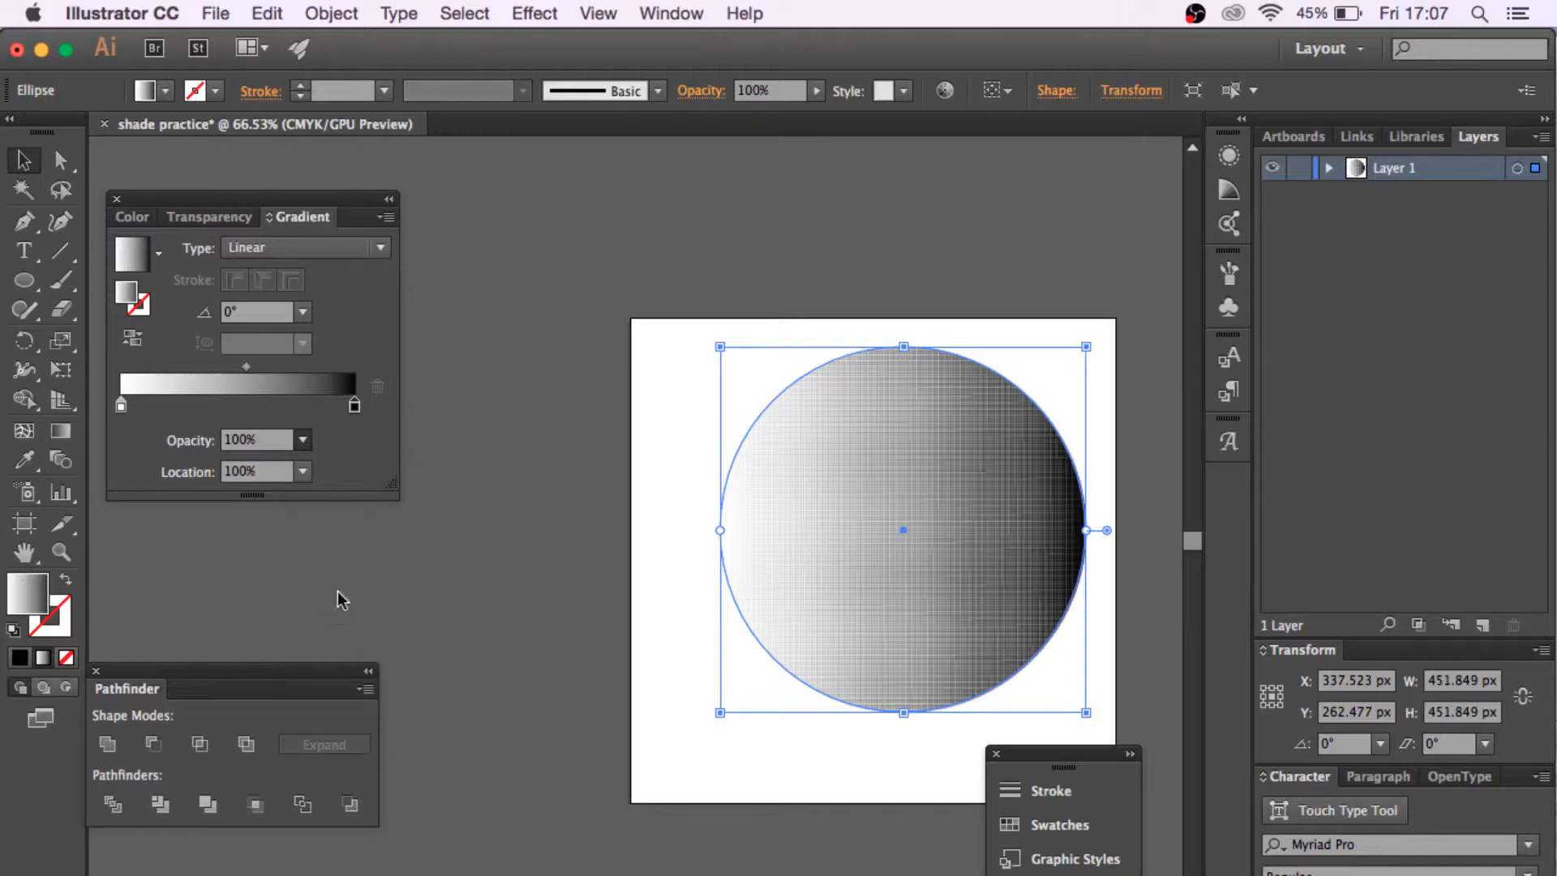
click(675, 444)
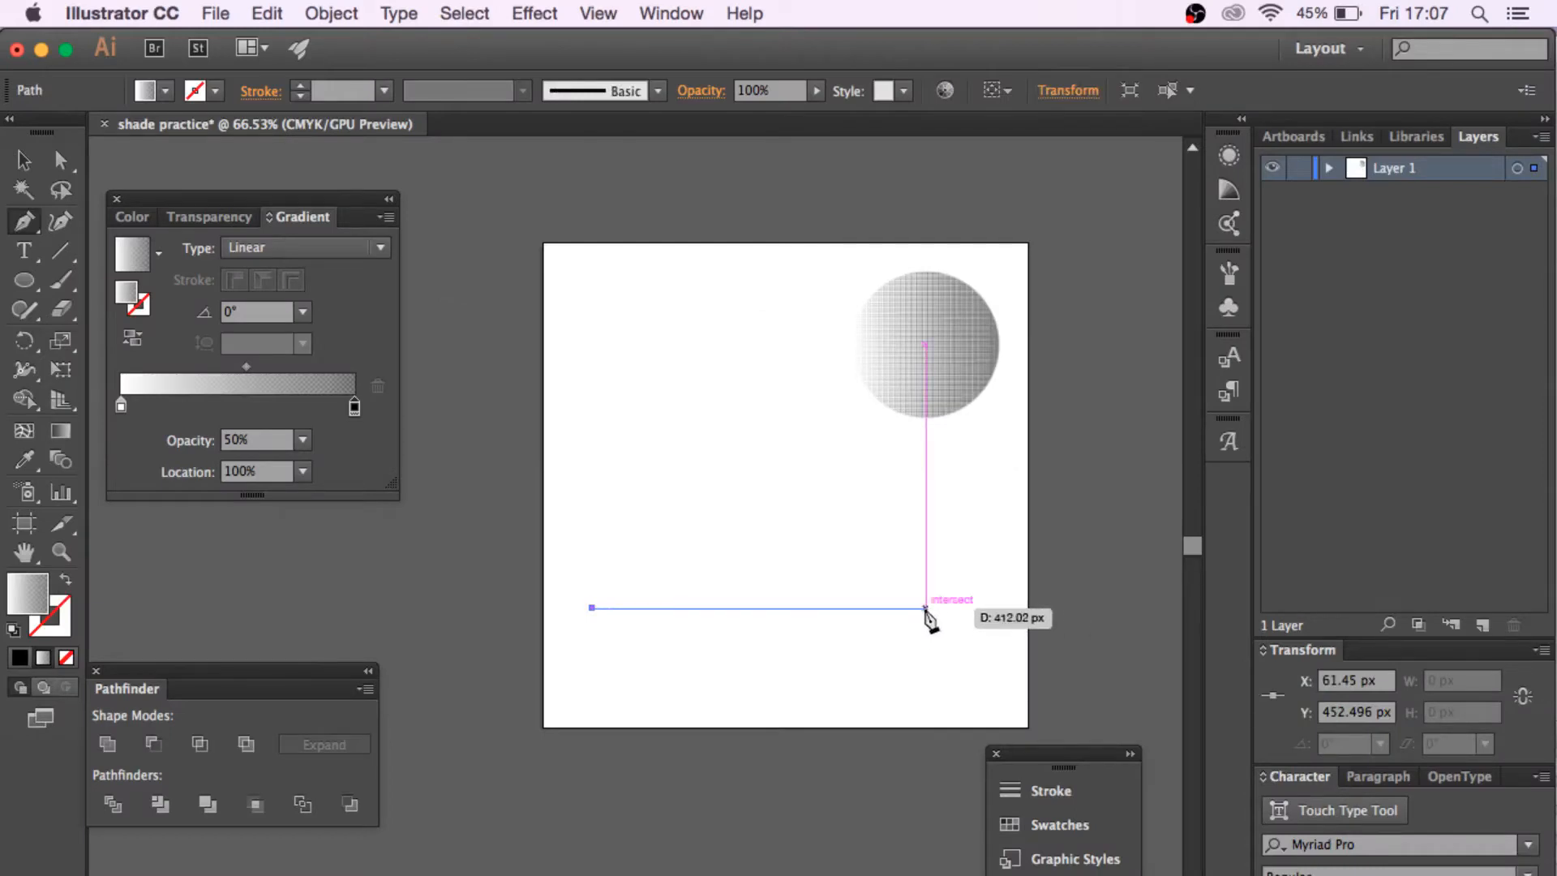
- Draw a closed right triangle about 358 px wide and 355 px high with the Pen tool, undoing the misplaced curved segment
drag(925, 608, 1021, 822)
key(super+z)
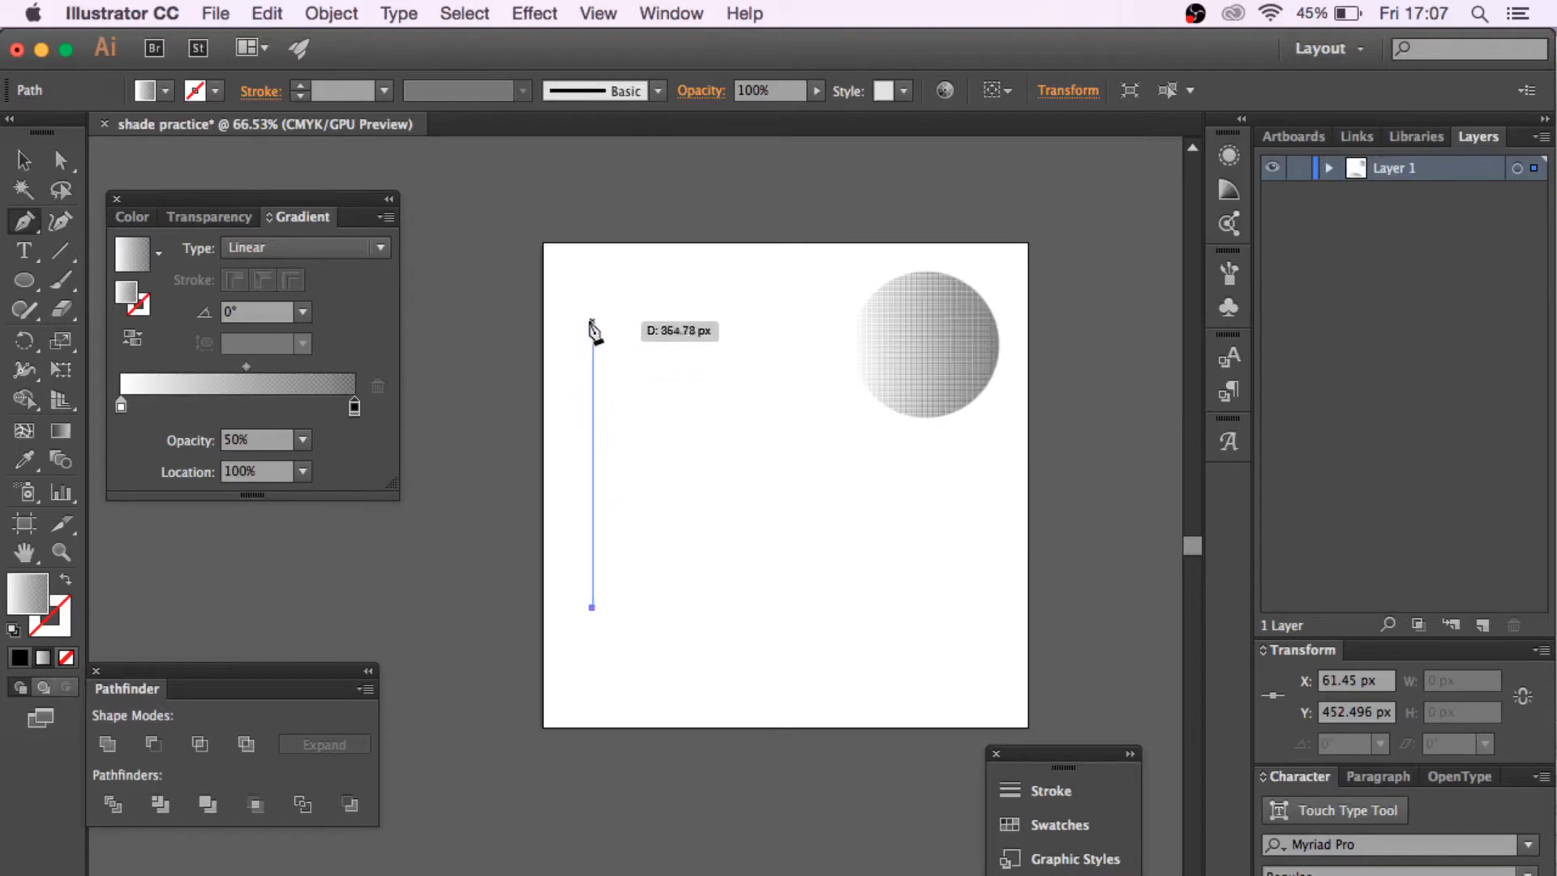
click(591, 322)
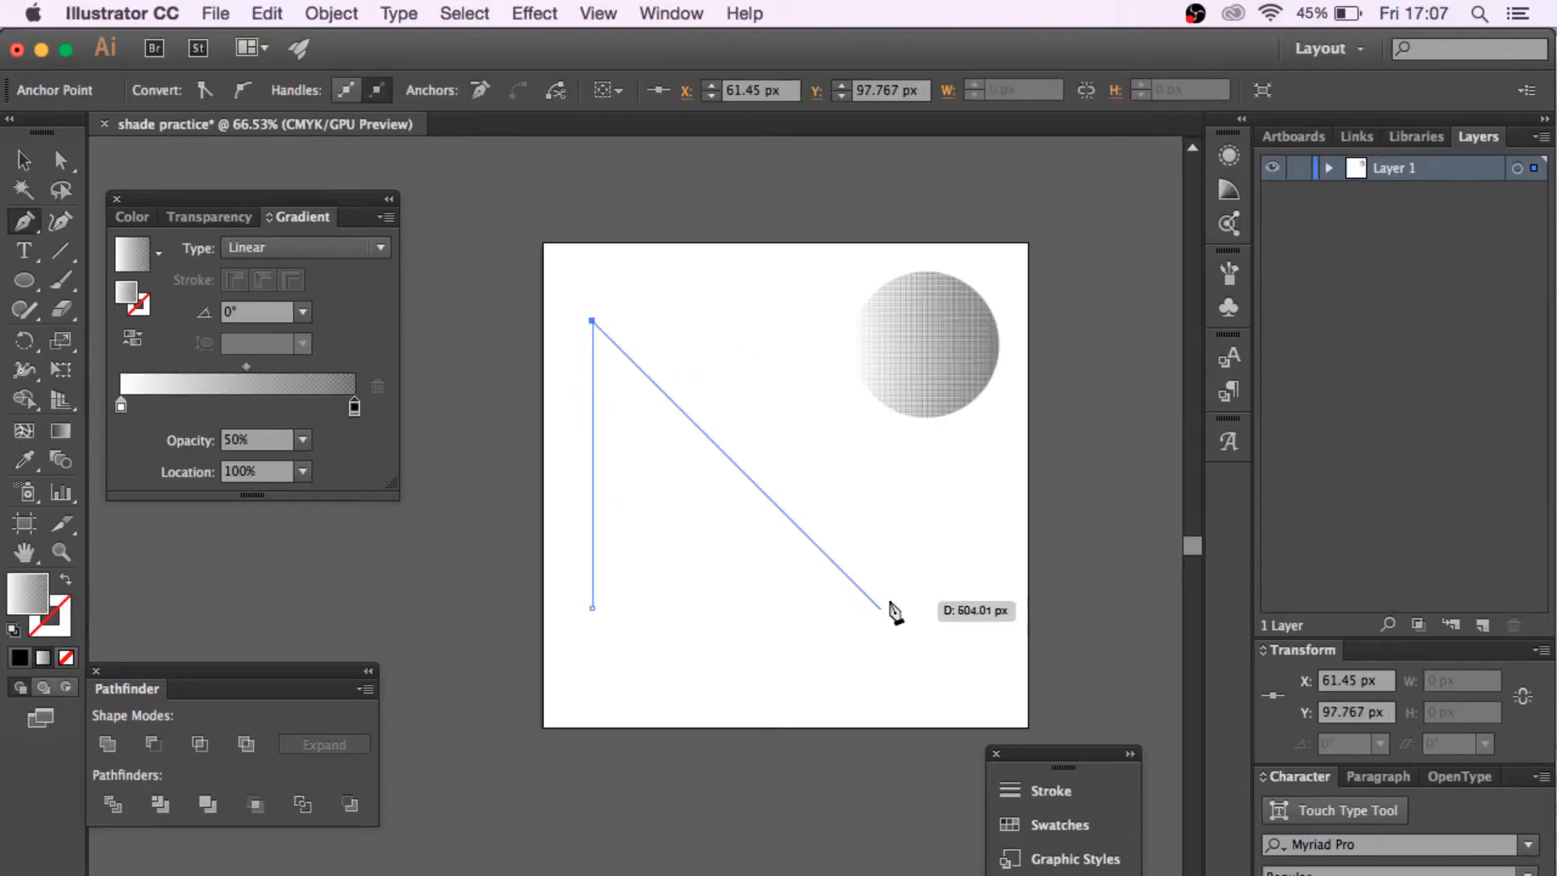
click(884, 609)
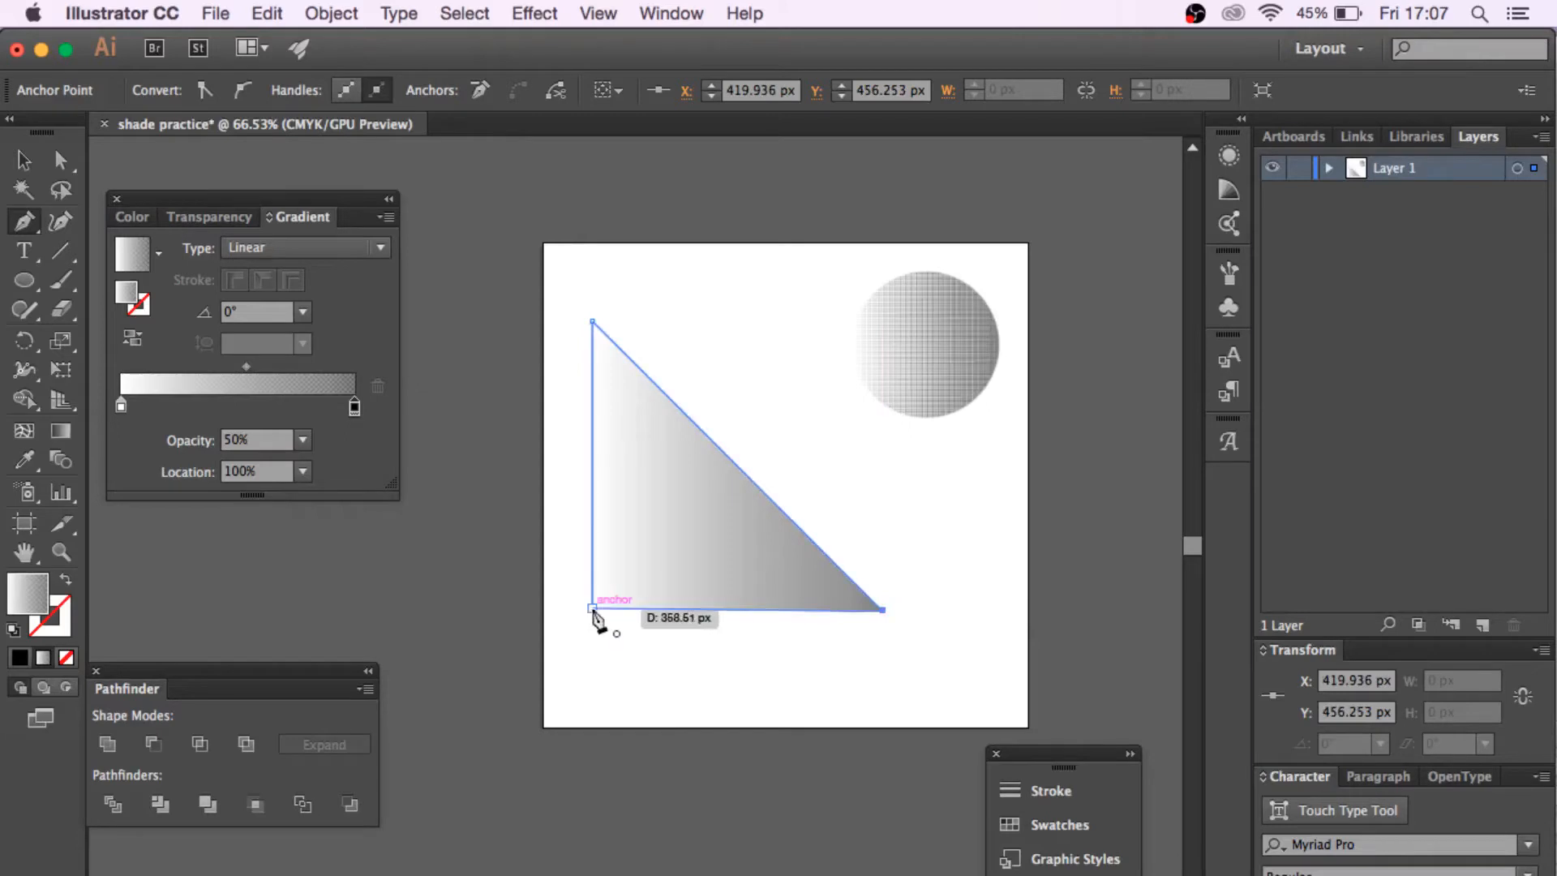
click(592, 609)
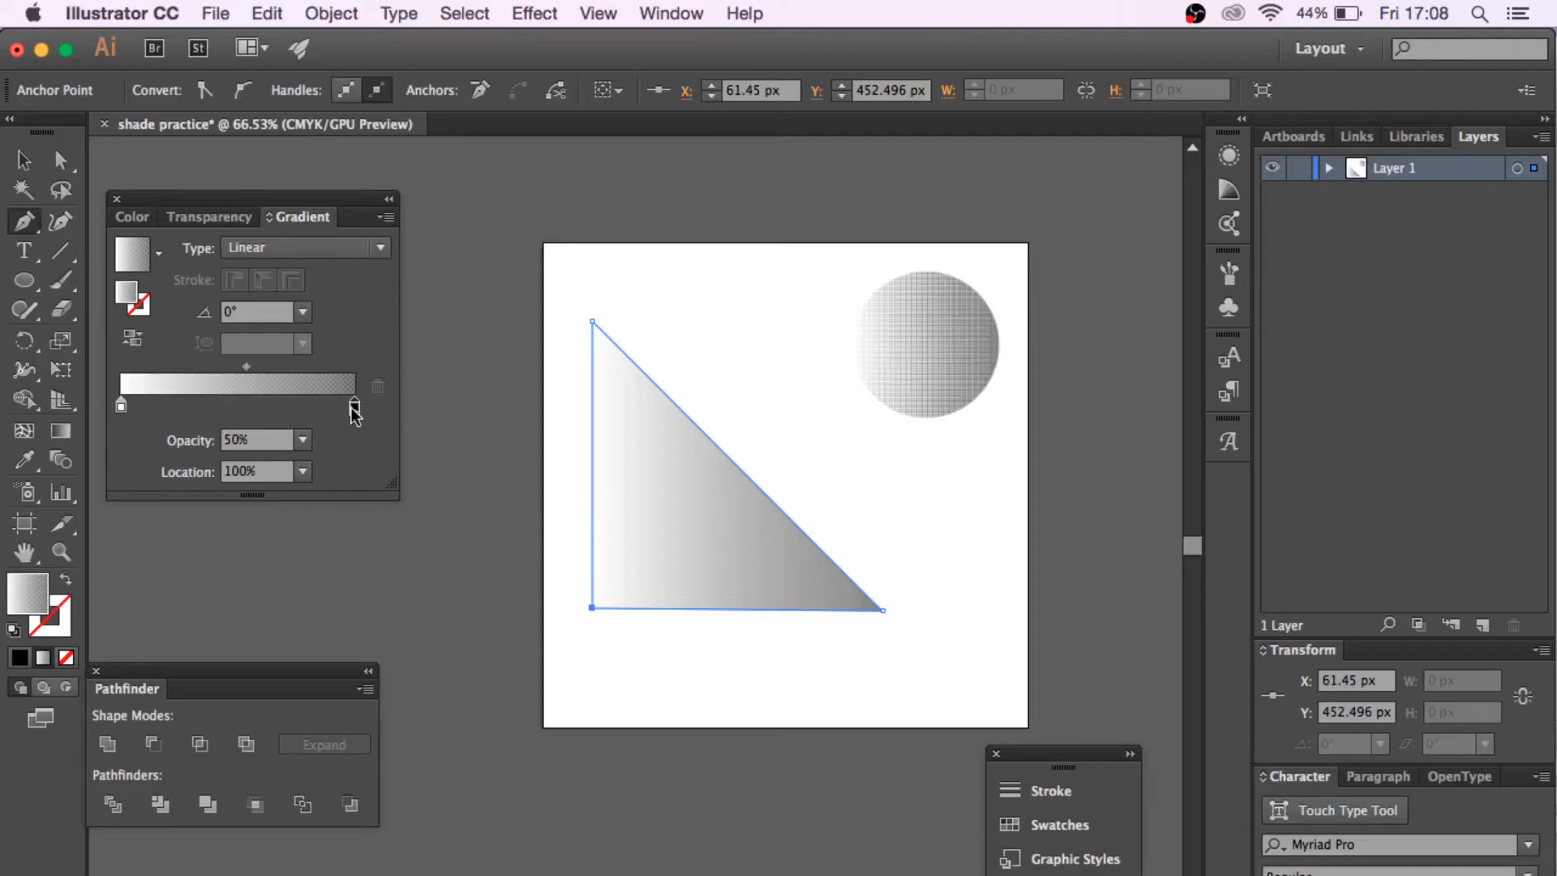
- Open the opacity and angle choices for the triangle's gradient fill
click(303, 439)
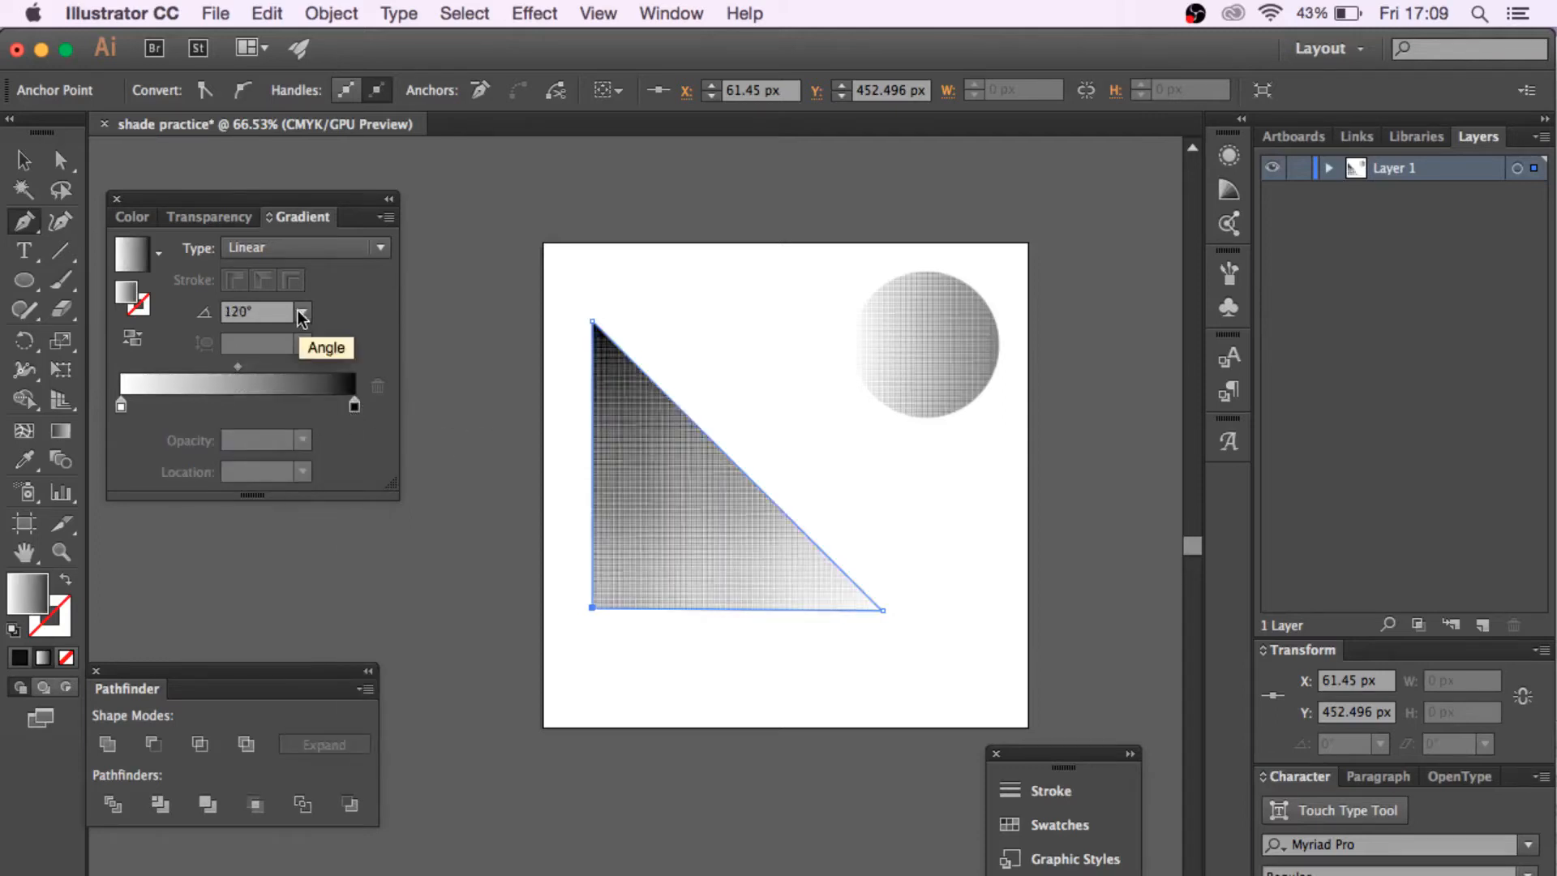
click(301, 315)
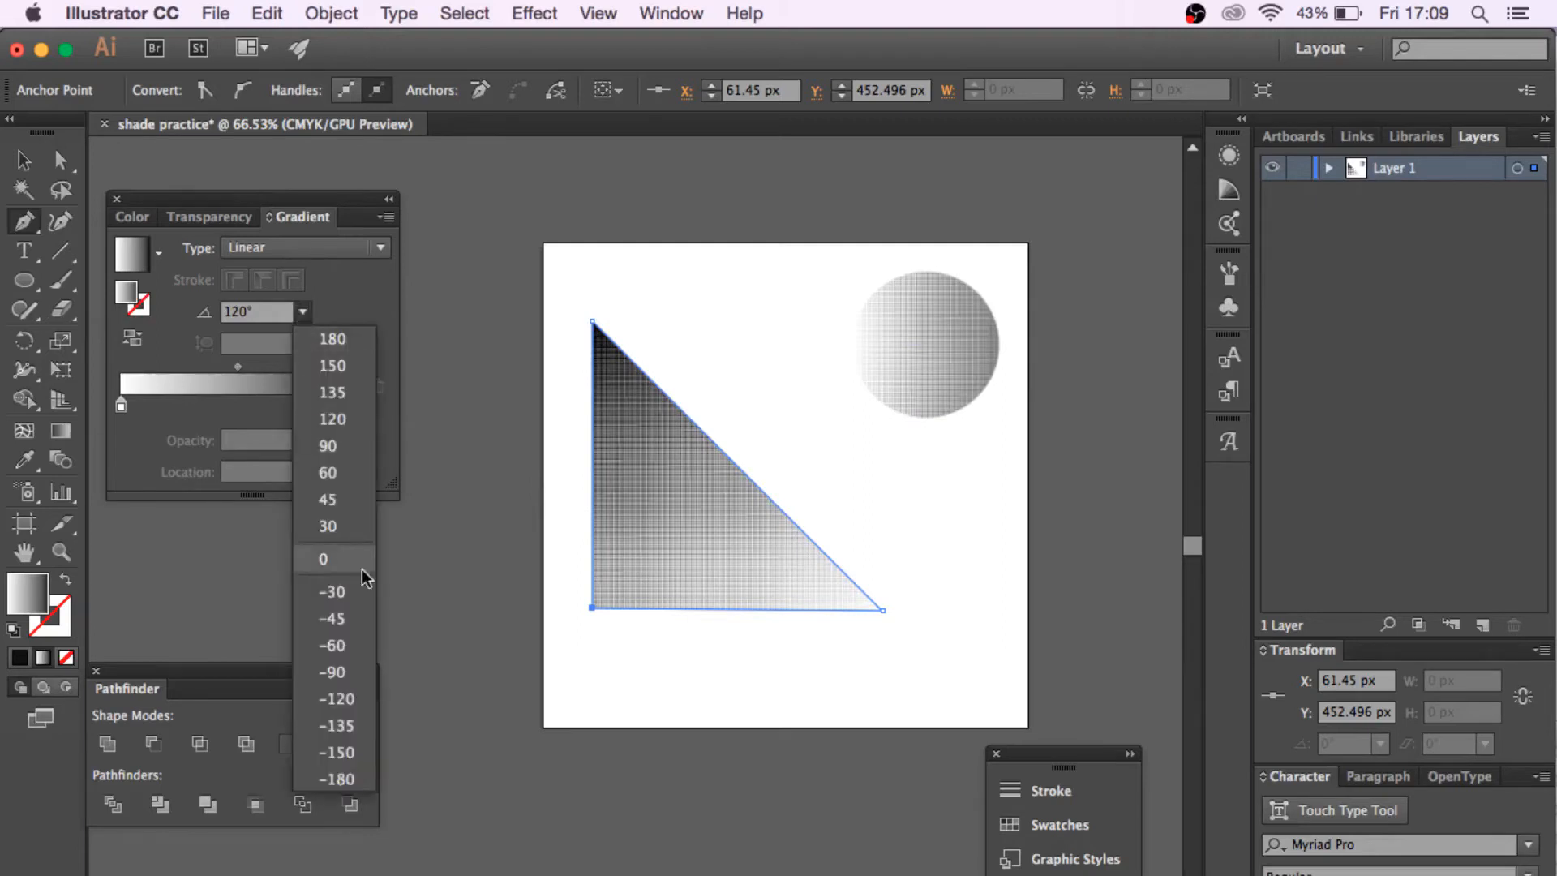
key(Escape)
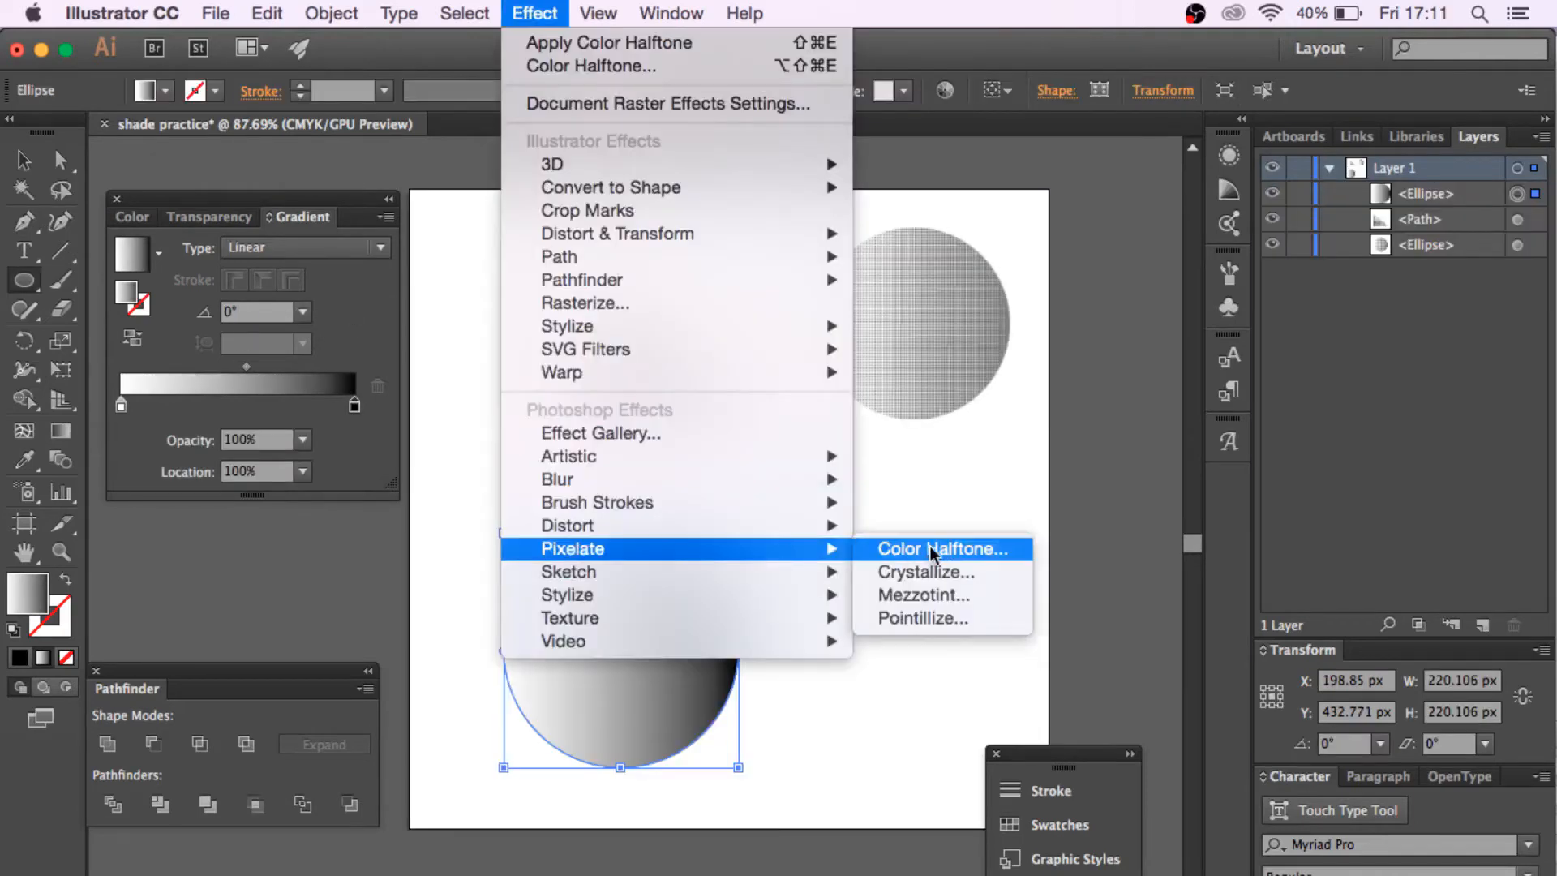
- Apply a Color Halftone effect with a maximum radius of 20 pixels to the new gradient circle below the triangle
click(931, 548)
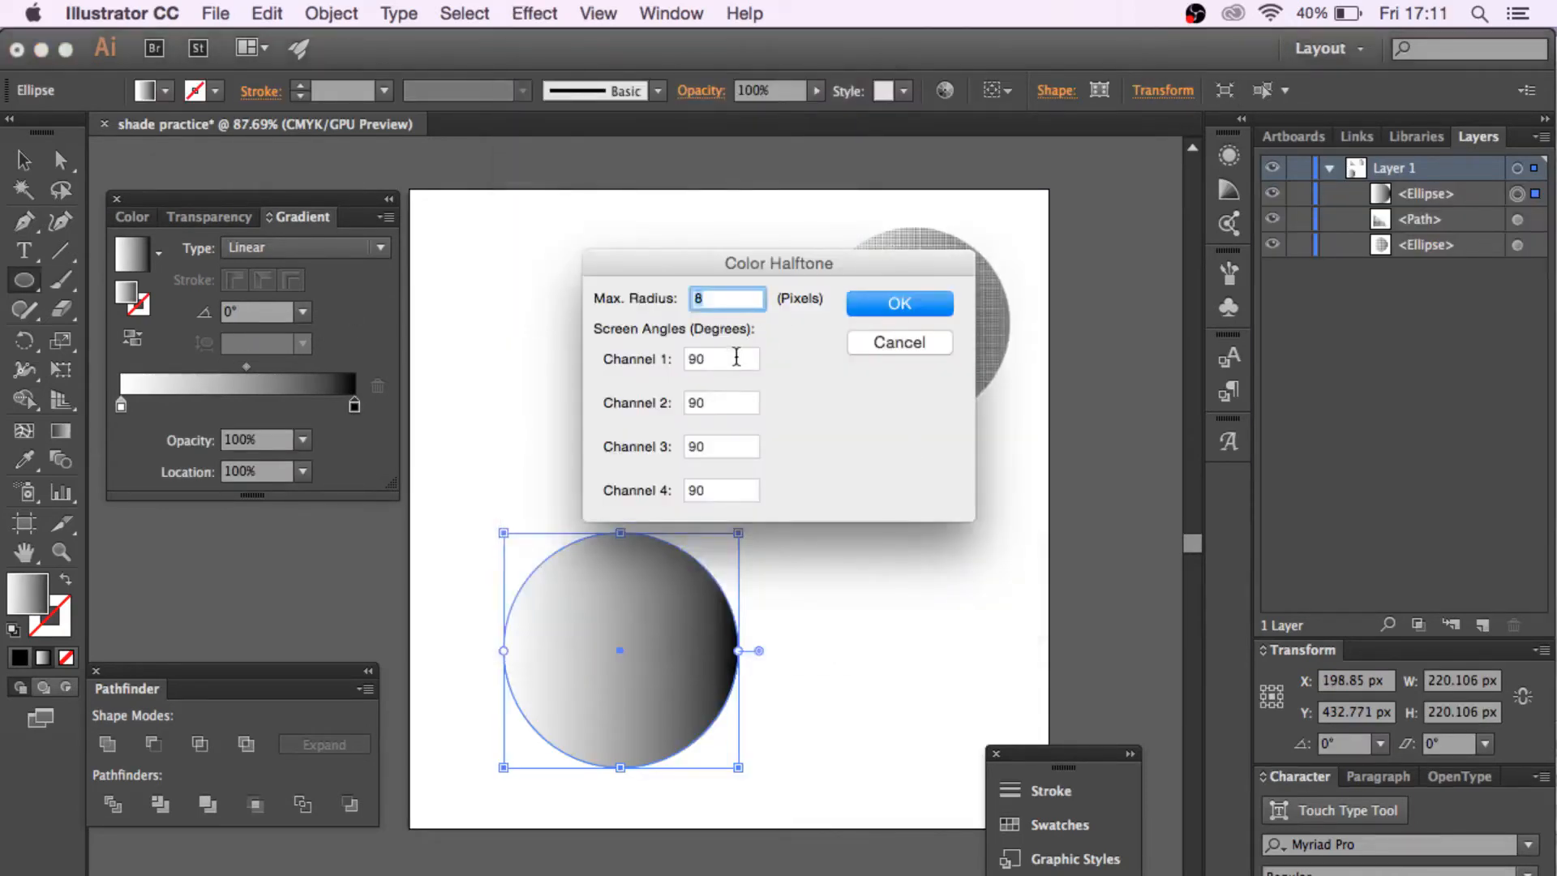
click(713, 358)
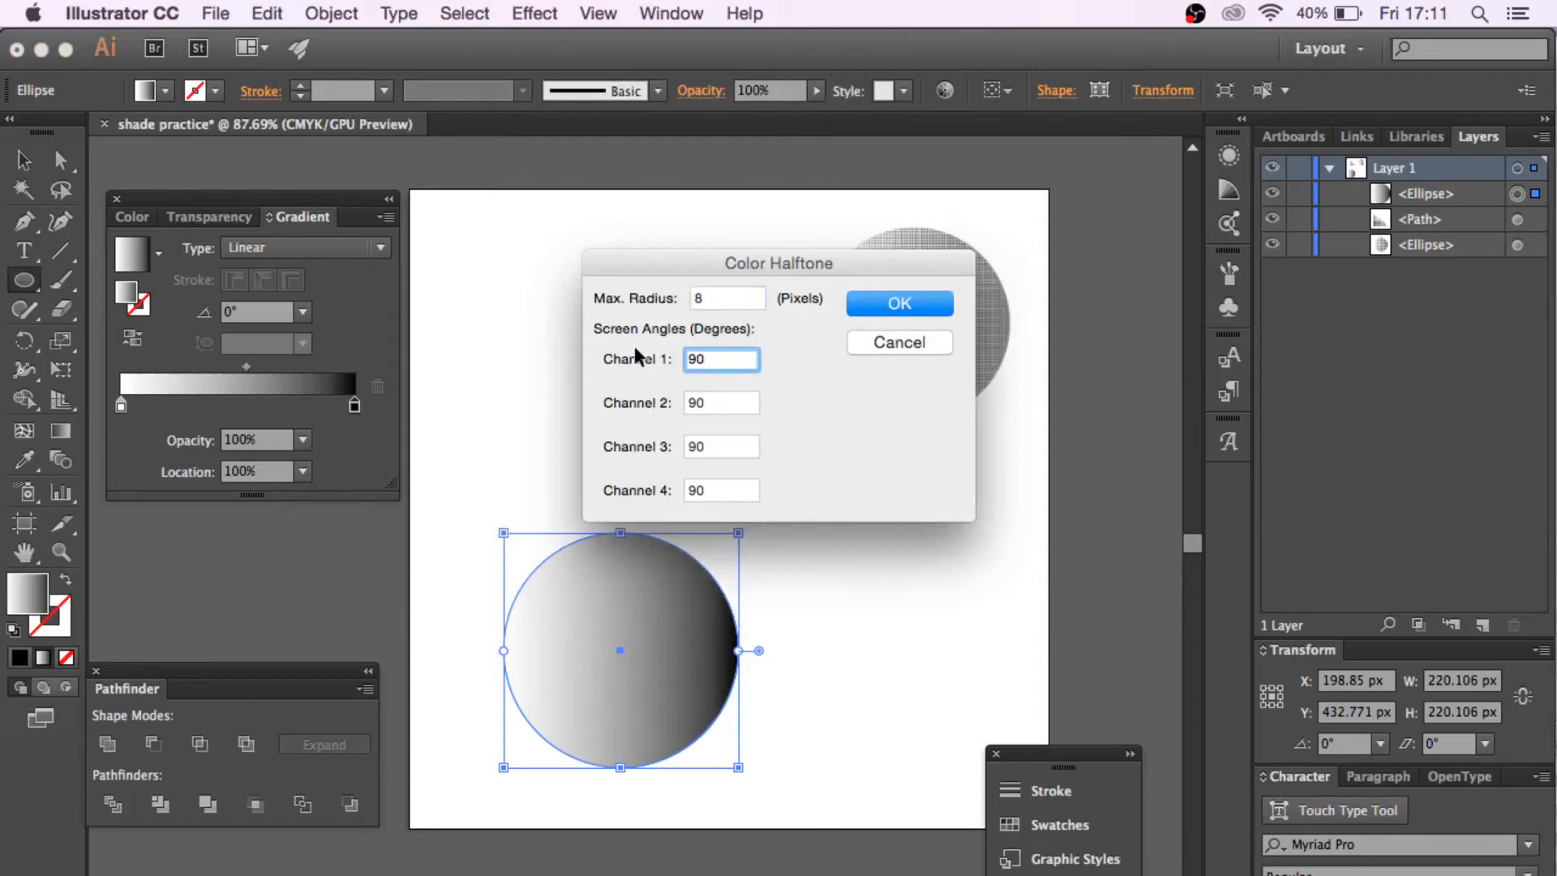
click(724, 303)
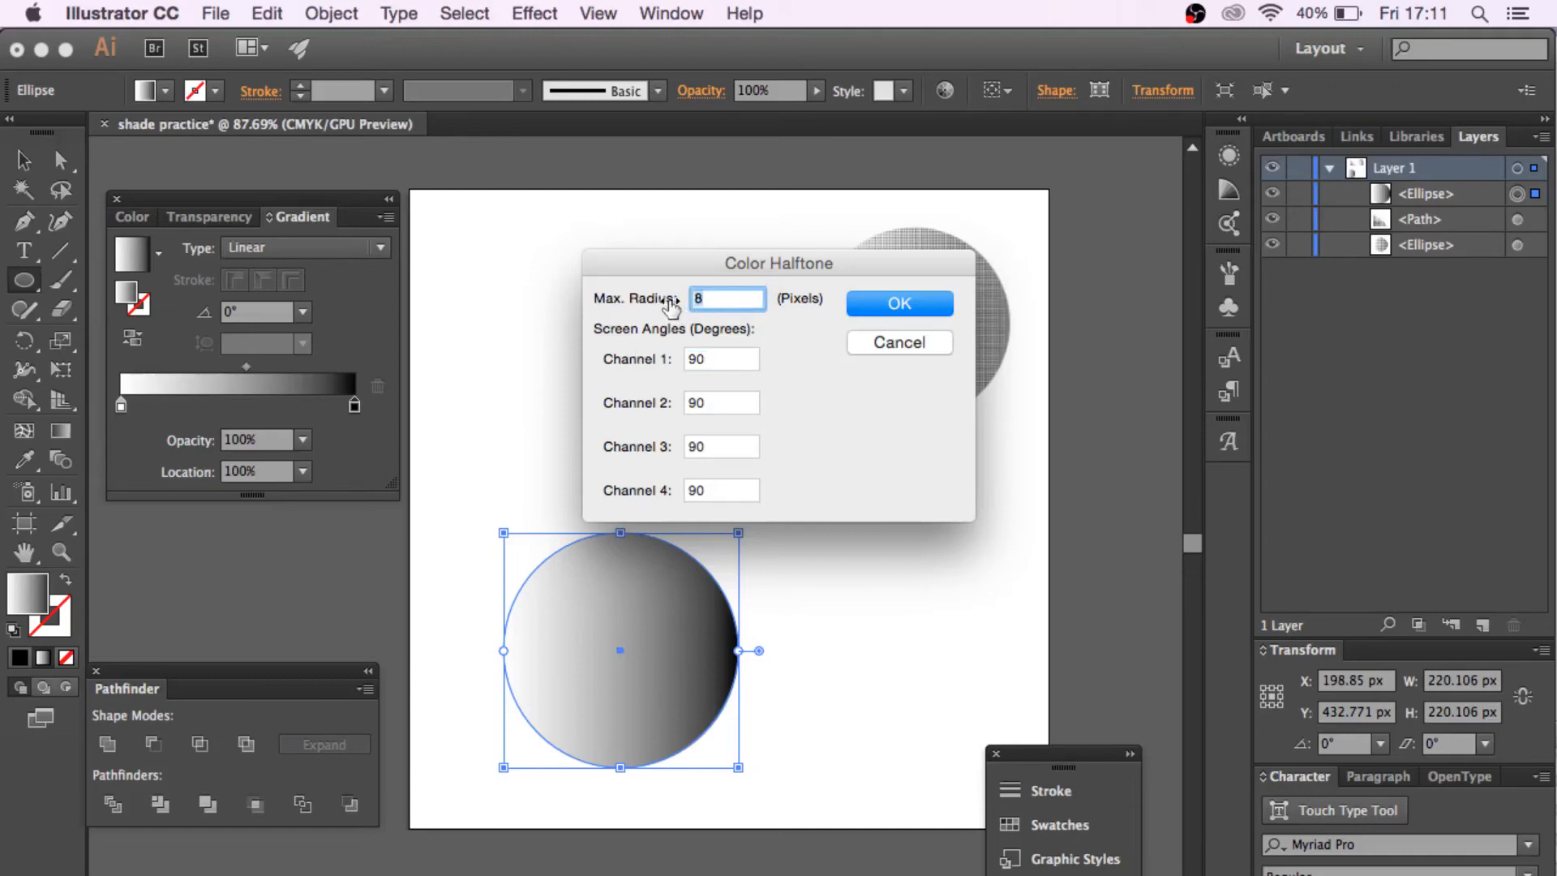
text(20)
click(900, 304)
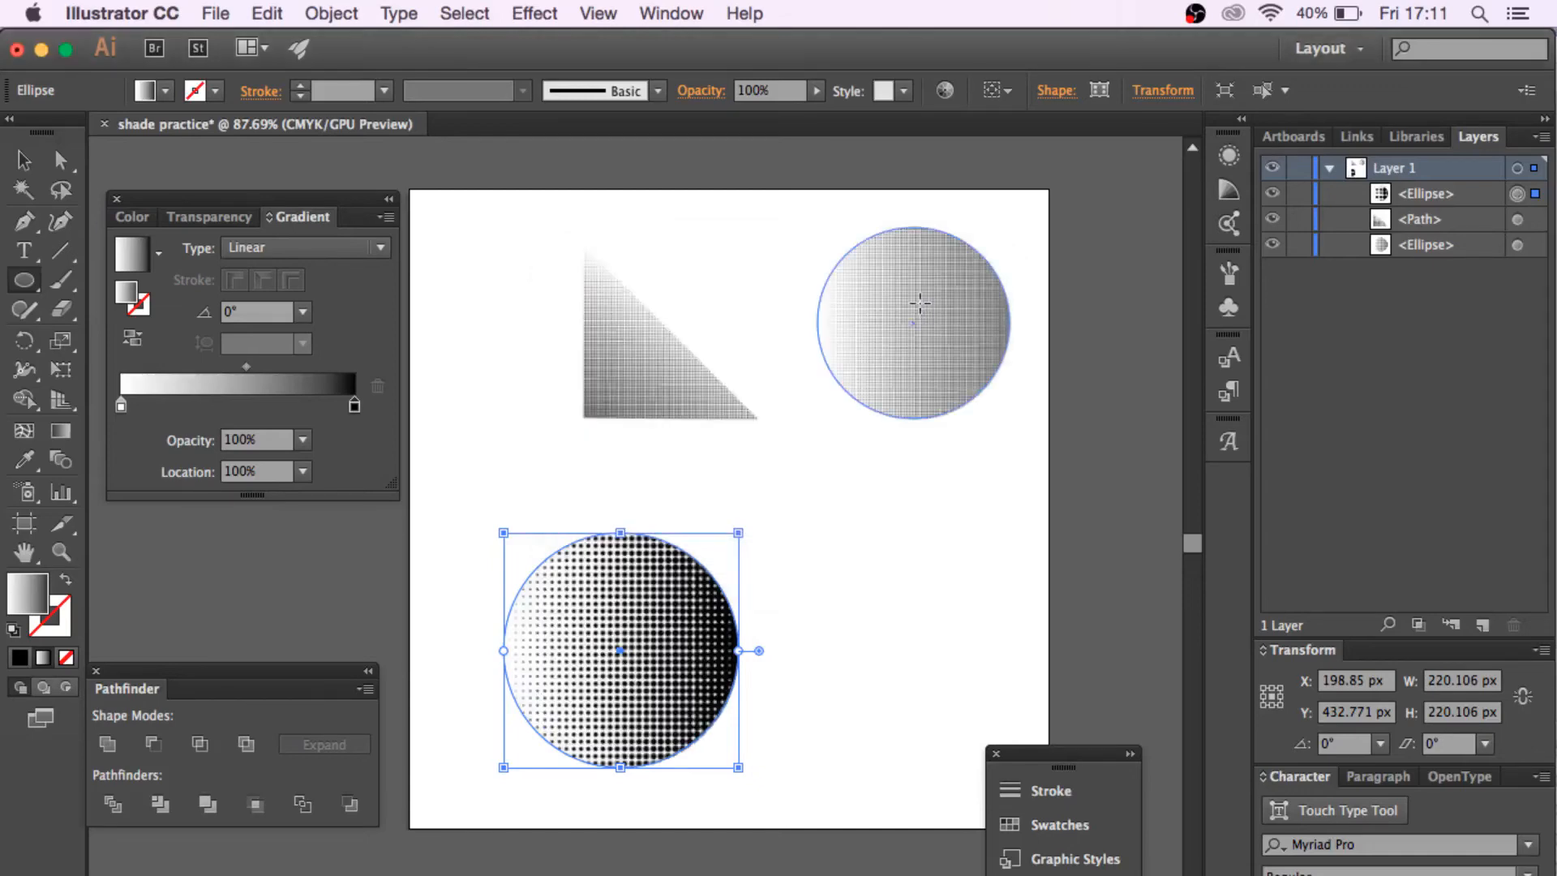
click(12, 160)
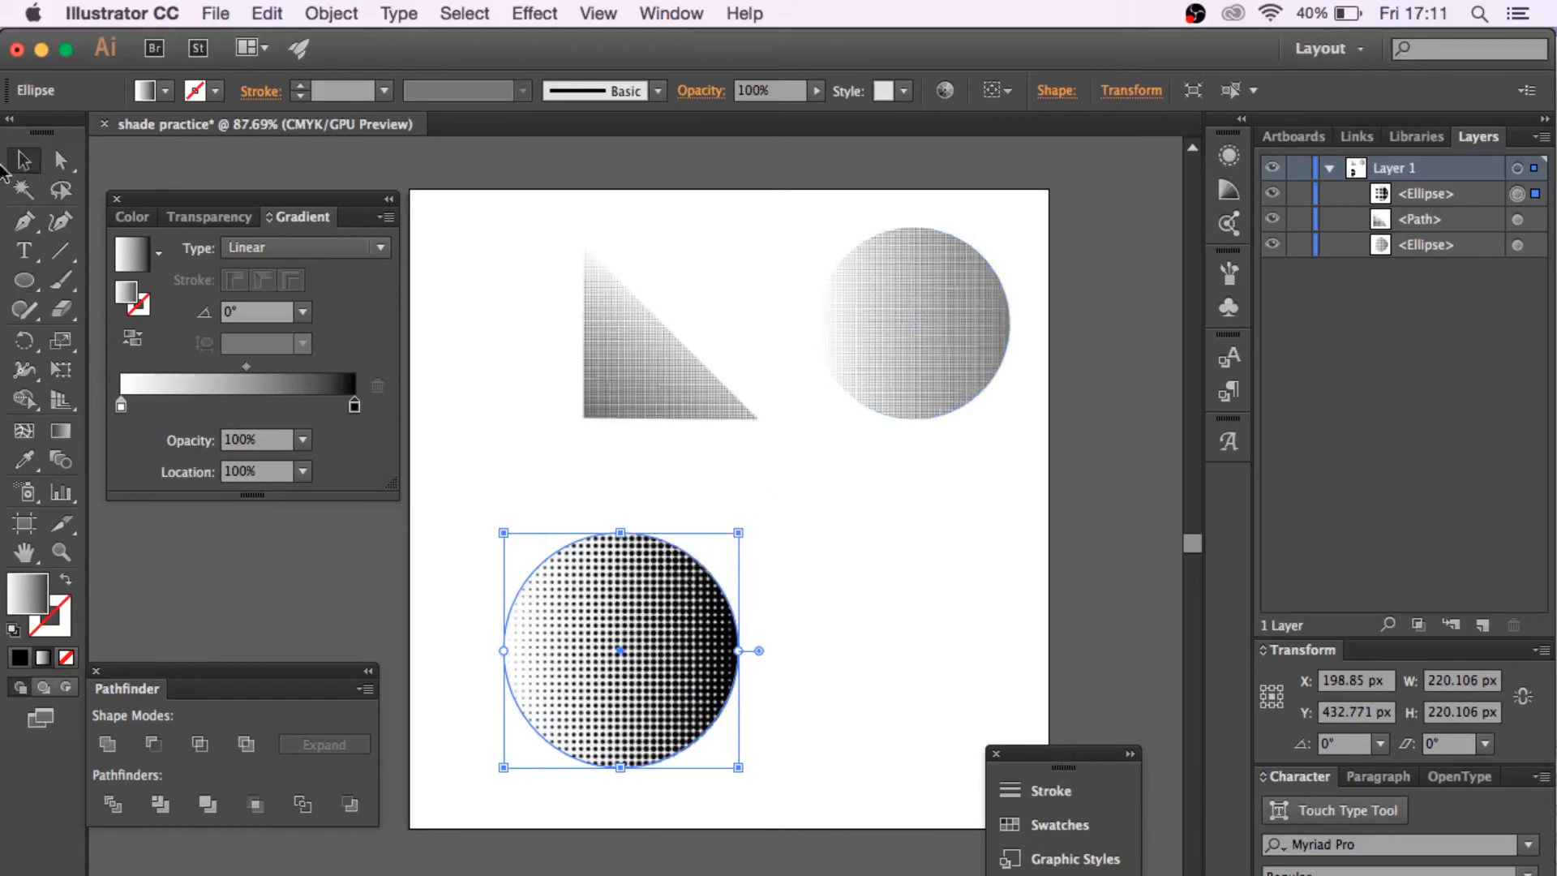
- Deselect the large halftone circle and examine its dot pattern up close
click(535, 464)
scroll(537, 467, up, 5)
scroll(536, 467, down, 4)
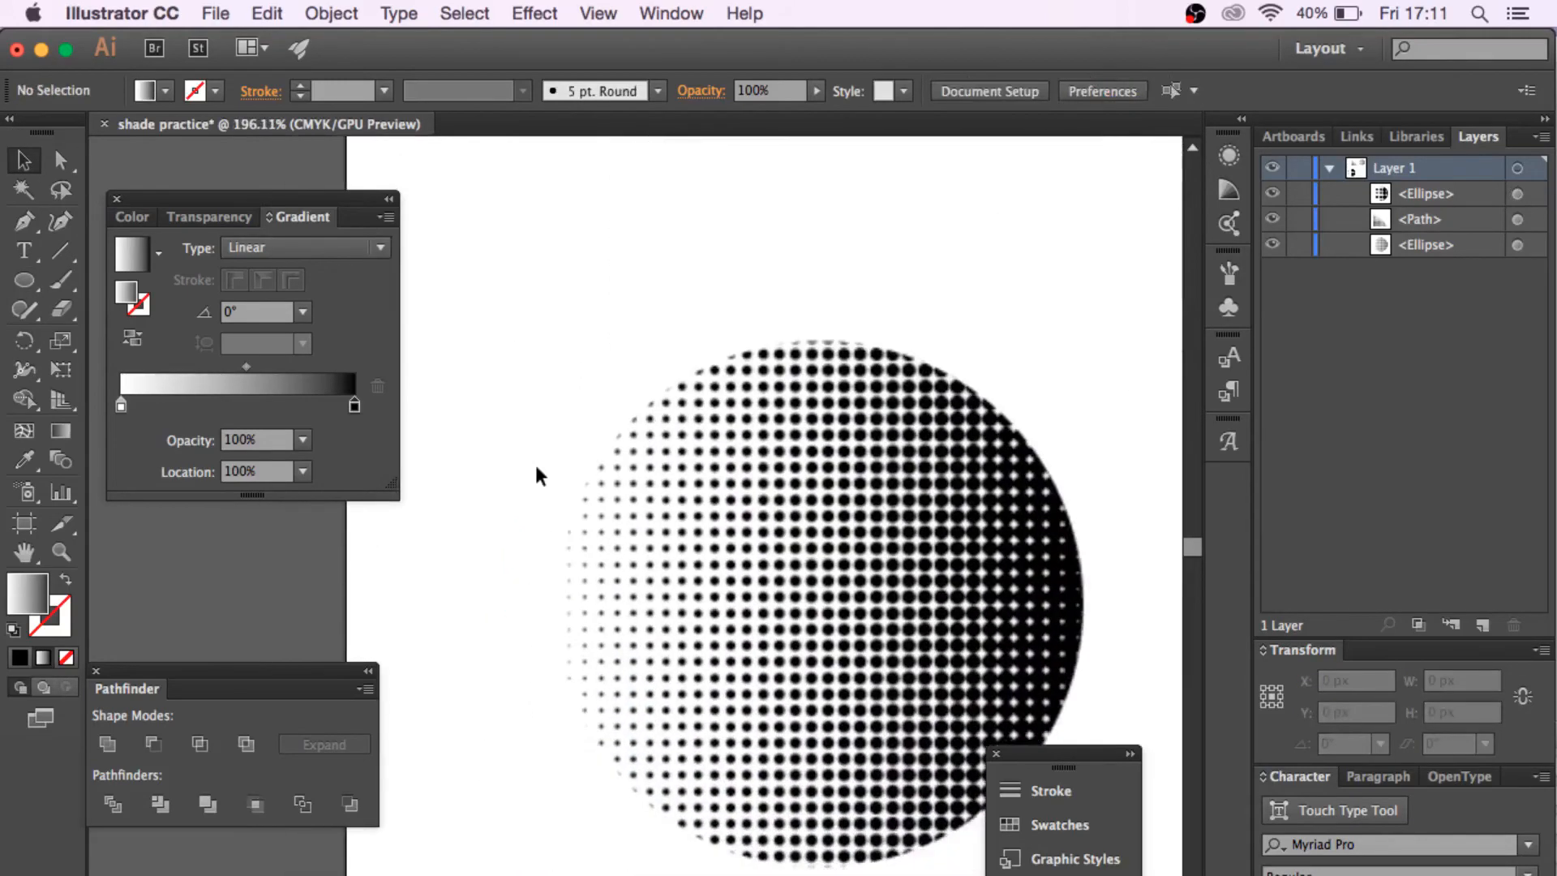
scroll(536, 468, right, 2)
scroll(536, 474, left, 3)
scroll(536, 475, down, 2)
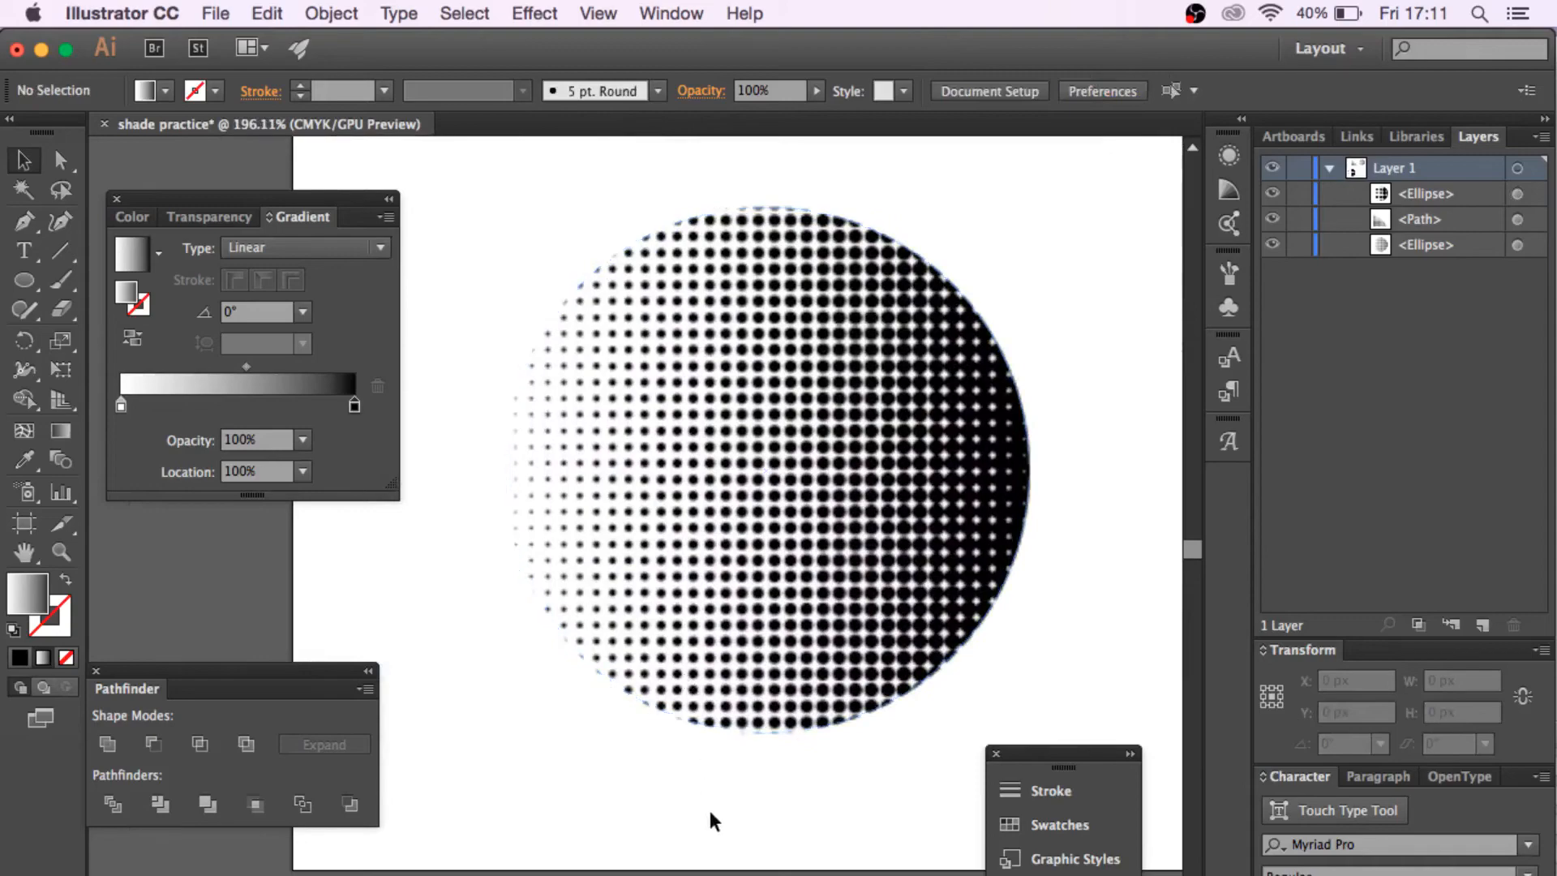
- Move the large halftone circle beneath the smaller circle, and shift the smaller circle slightly to about X 461 px, Y 135 px
scroll(708, 806, down, 5)
drag(767, 685, 990, 660)
click(806, 601)
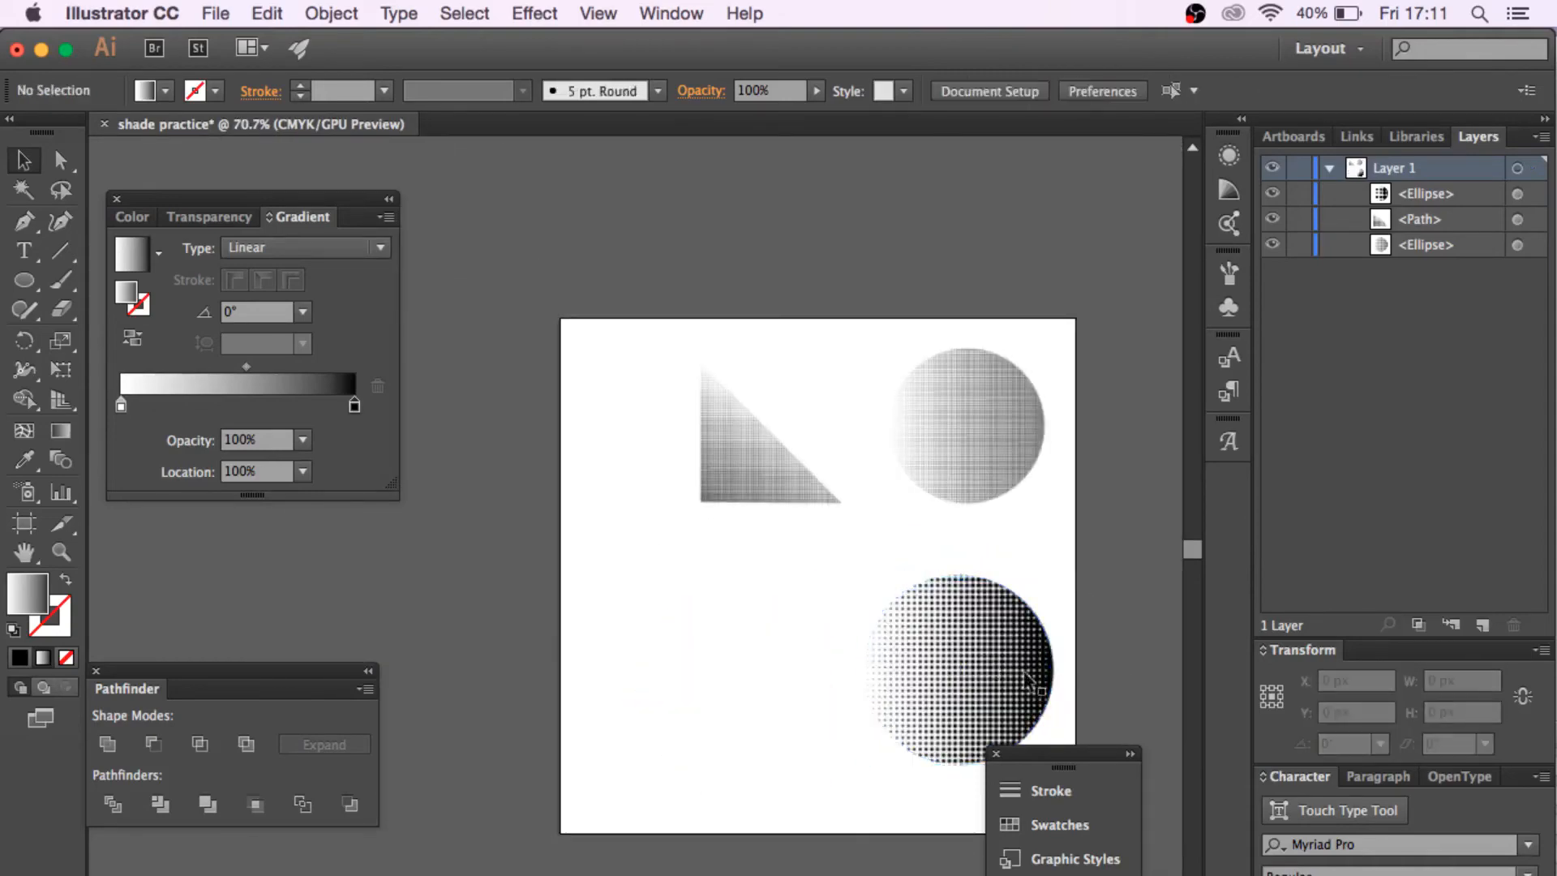
drag(970, 452, 961, 462)
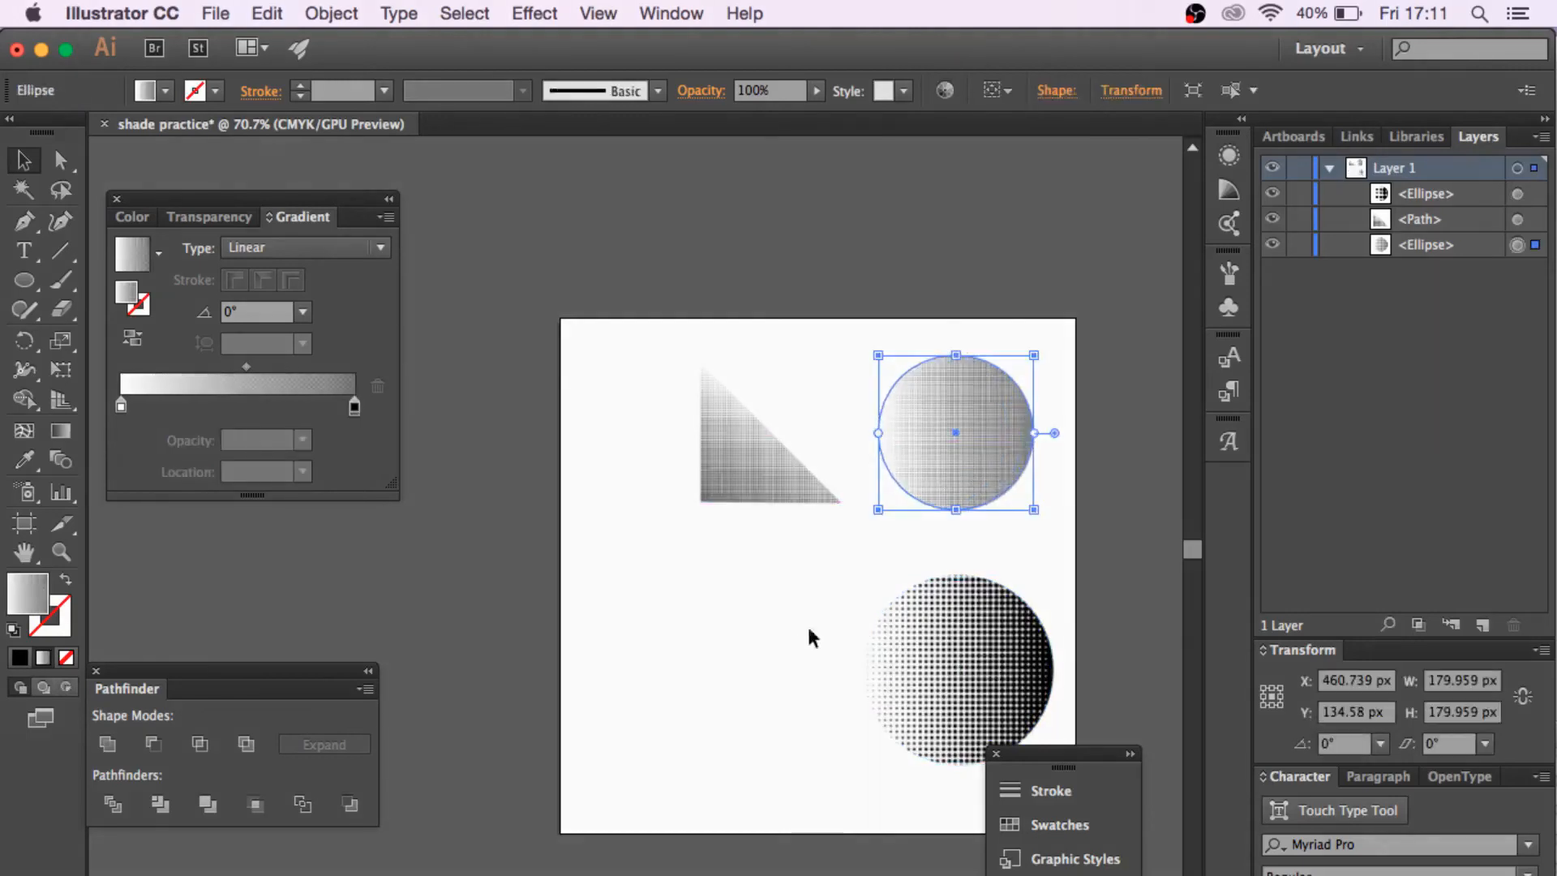
click(806, 626)
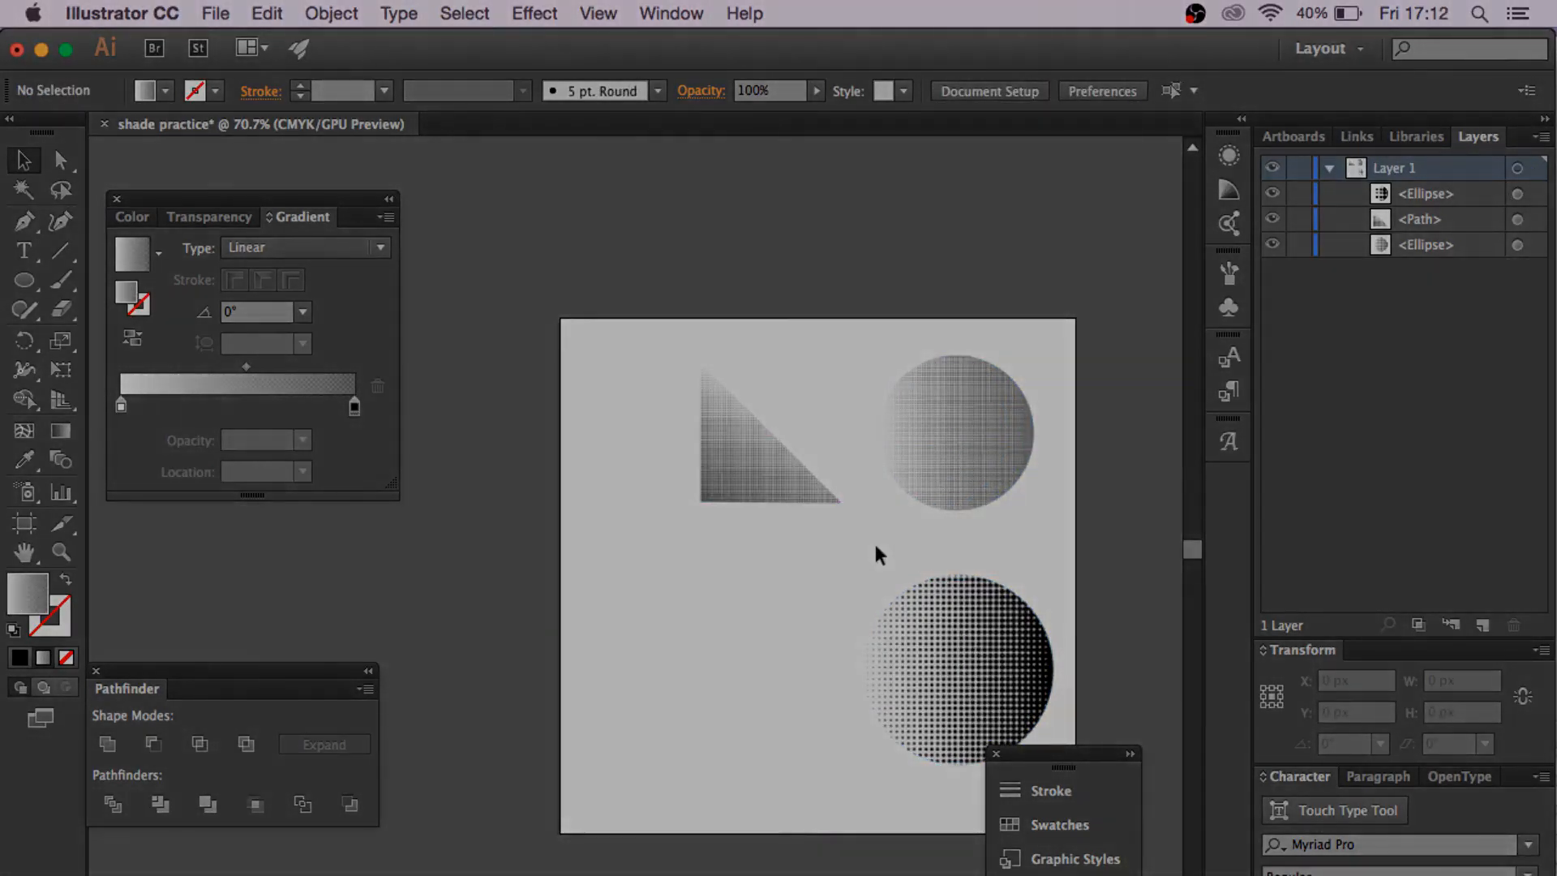
scroll(876, 545, down, 1)
scroll(876, 545, down, 3)
scroll(876, 546, up, 5)
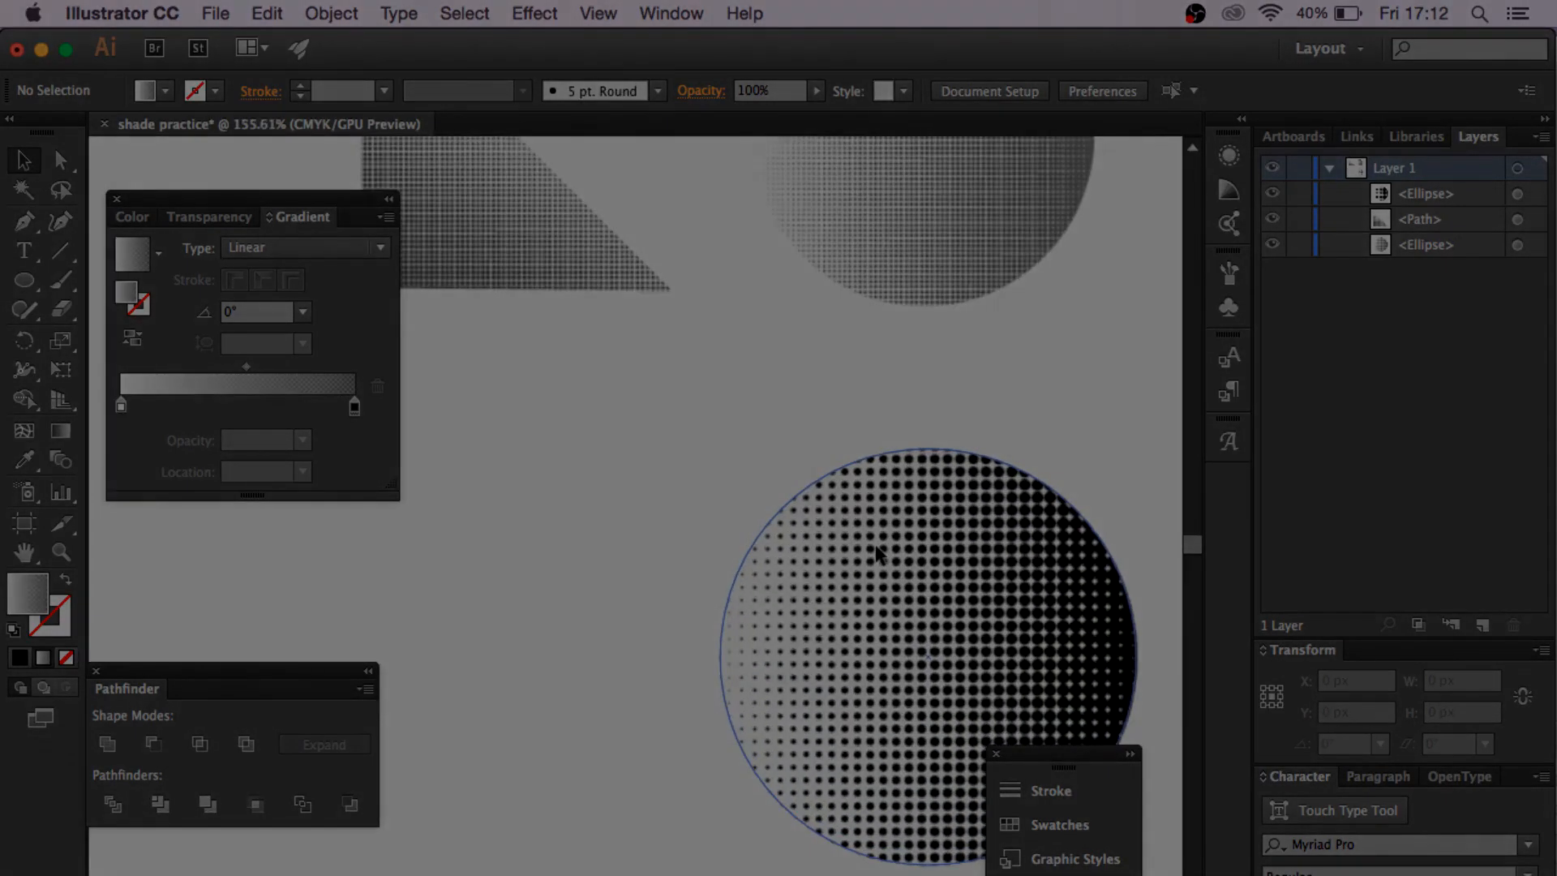
scroll(876, 546, down, 6)
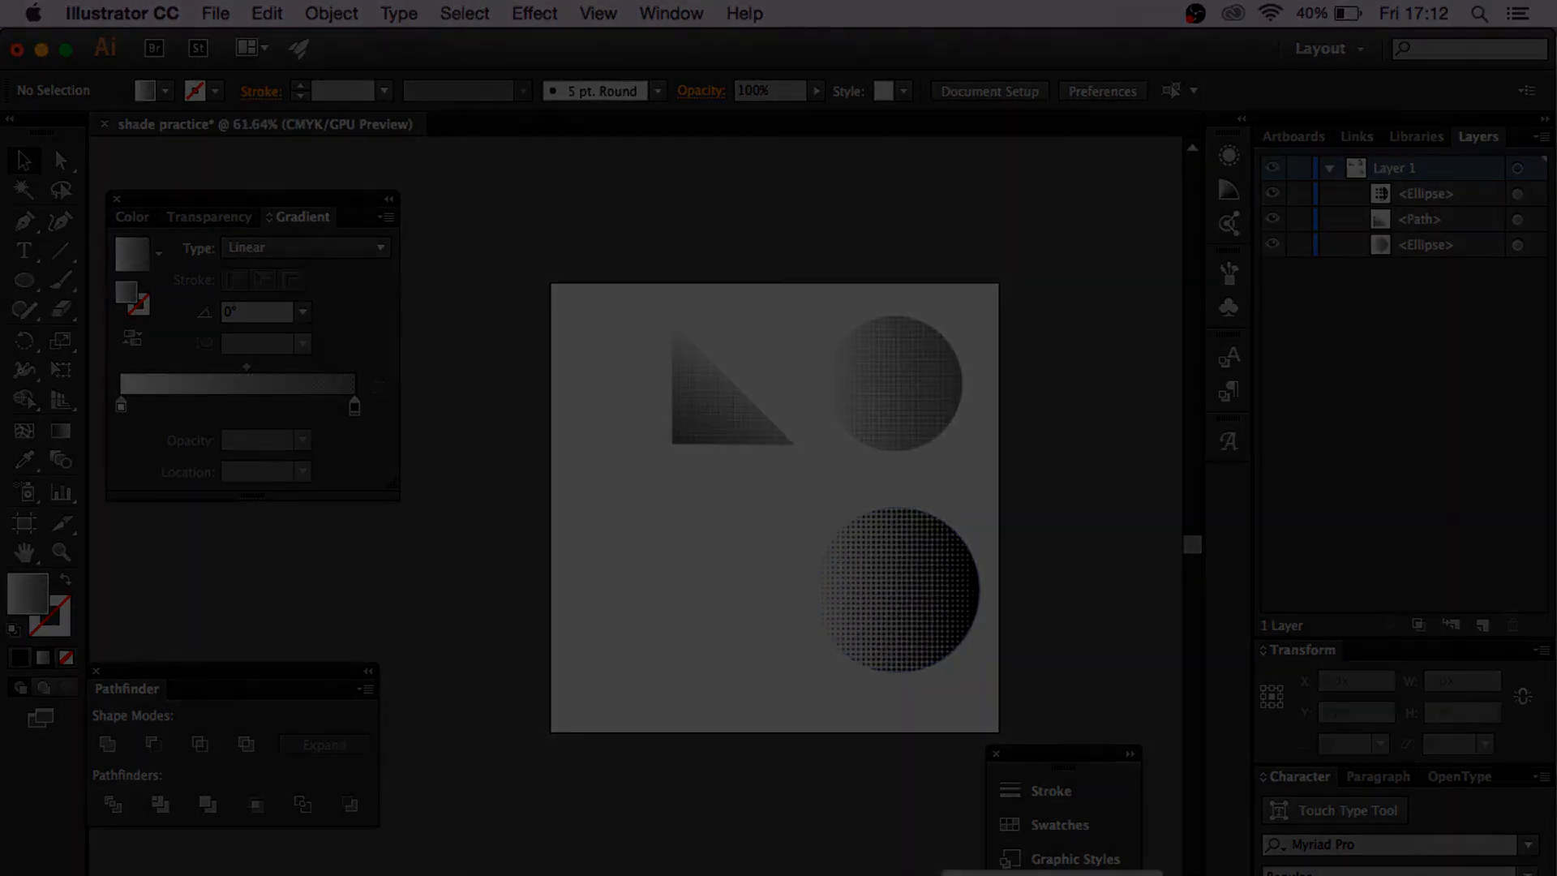